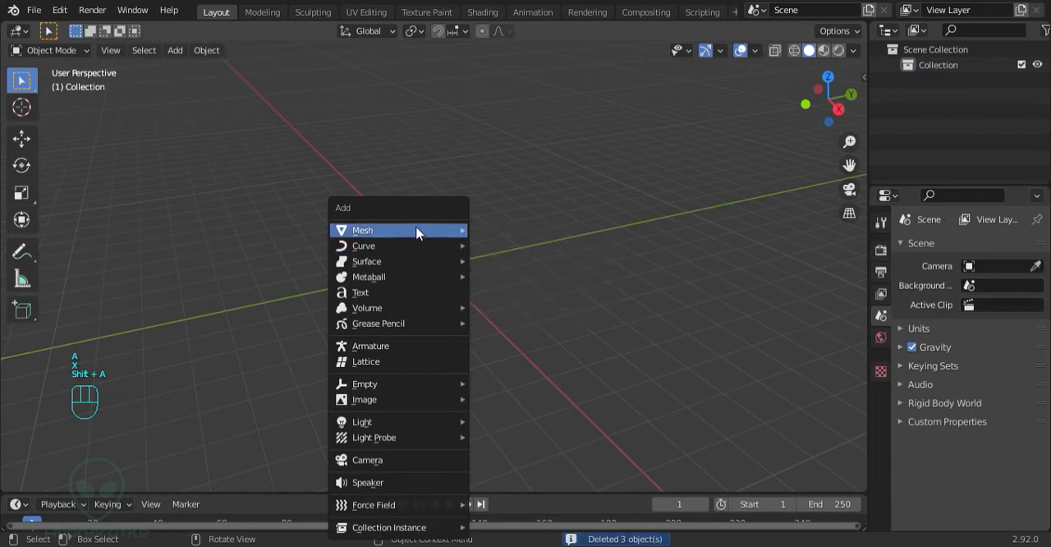
Add a cube and give it an Array modifier with a count of 10
{"action": "mouse_move", "coordinate": [422, 230]}
{"action": "left_click", "coordinate": [498, 242]}
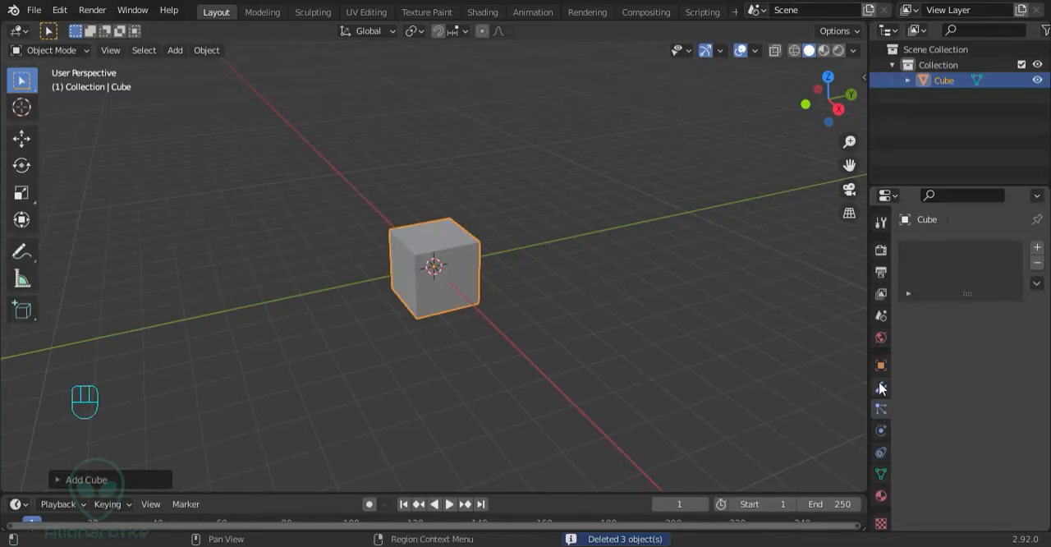
{"action": "left_click", "coordinate": [881, 387]}
{"action": "left_click", "coordinate": [942, 248]}
{"action": "left_click", "coordinate": [727, 291]}
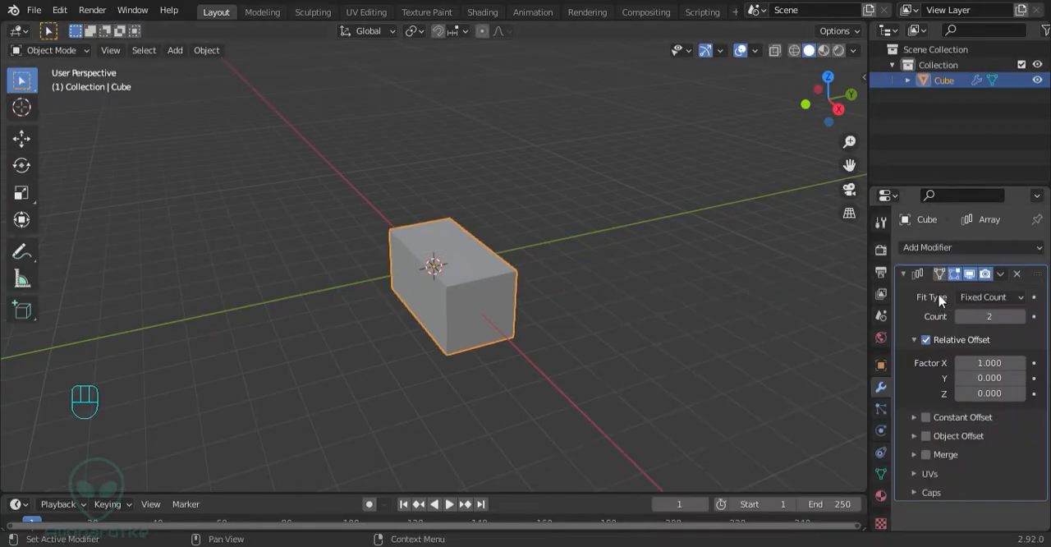
{"action": "left_click", "coordinate": [995, 317]}
{"action": "type", "text": "10"}
{"action": "key", "text": "Return"}
Duplicate the bar in place and rotate the copy 90° about the global Z axis
{"action": "scroll", "coordinate": [488, 244], "scroll_direction": "down", "scroll_amount": 3}
{"action": "middle_click_drag", "start_coordinate": [488, 244], "coordinate": [569, 334]}
{"action": "key", "text": "shift+d"}
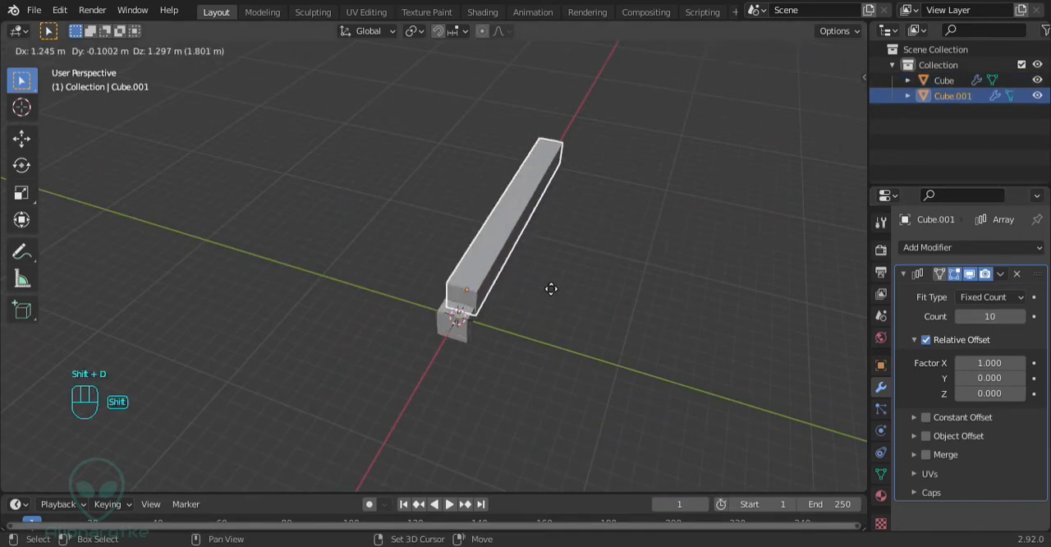
{"action": "right_click", "coordinate": [525, 301]}
{"action": "key", "text": "r"}
{"action": "key", "text": "z"}
{"action": "key", "text": "KP_9"}
{"action": "key", "text": "KP_0"}
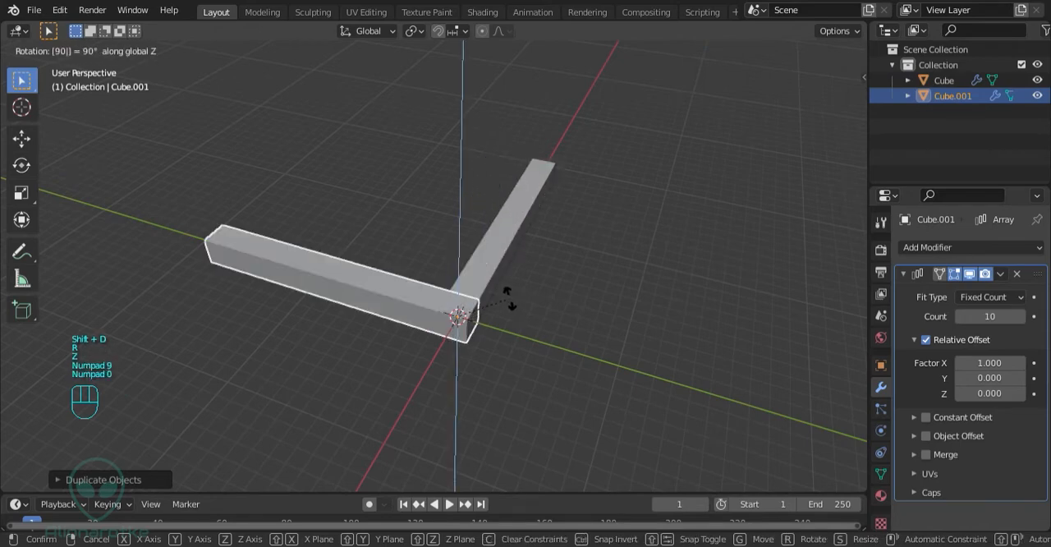
{"action": "key", "text": "Return"}
Move the rotated copy 20 m along the X axis to the far end of the first bar
{"action": "key", "text": "g"}
{"action": "key", "text": "y"}
{"action": "key", "text": "x"}
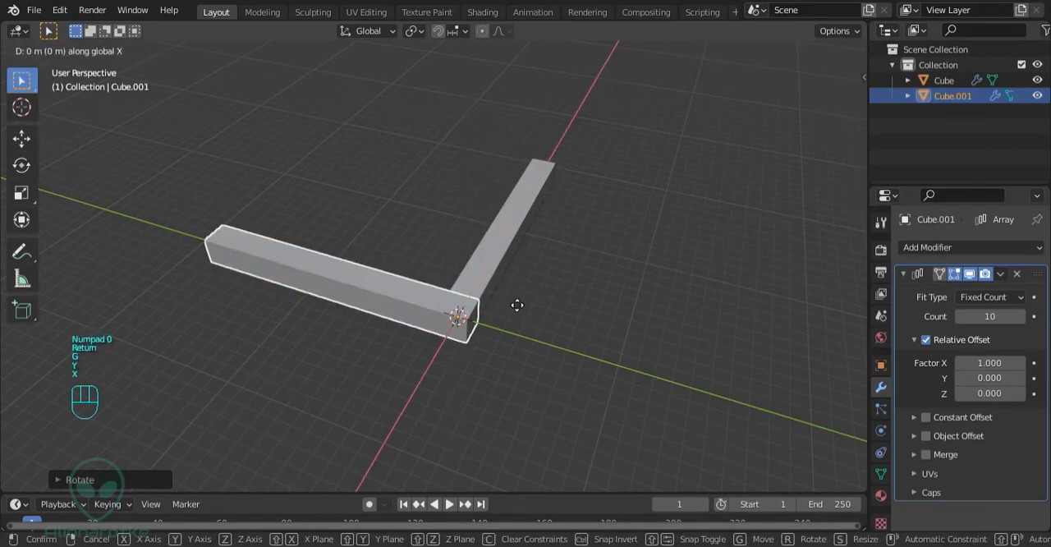
{"action": "key", "text": "KP_2"}
{"action": "key", "text": "KP_0"}
{"action": "key", "text": "Return"}
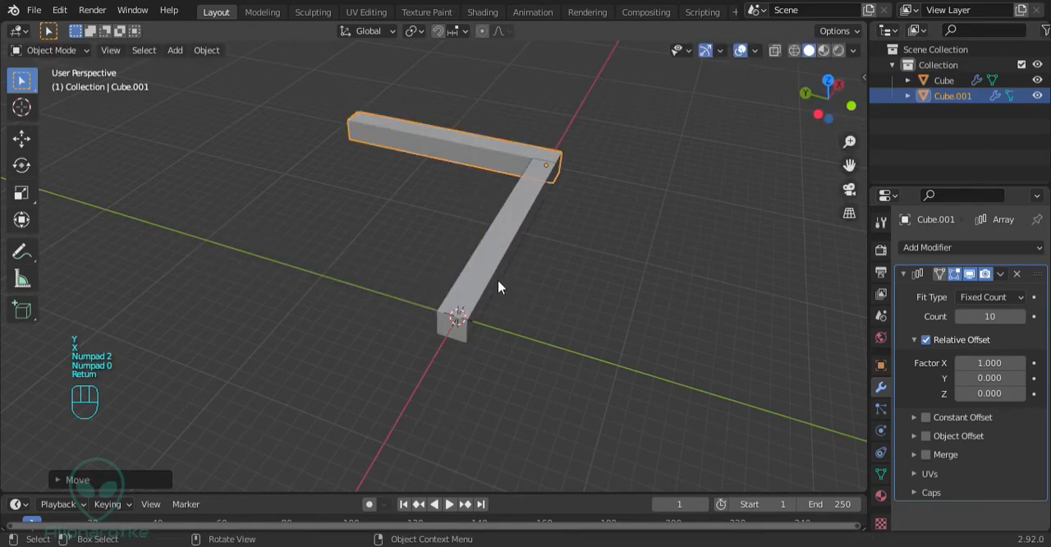
Duplicate the second bar in place and rotate the copy 90° about the global Z axis
{"action": "key", "text": "shift+d"}
{"action": "right_click", "coordinate": [491, 252]}
{"action": "key", "text": "r"}
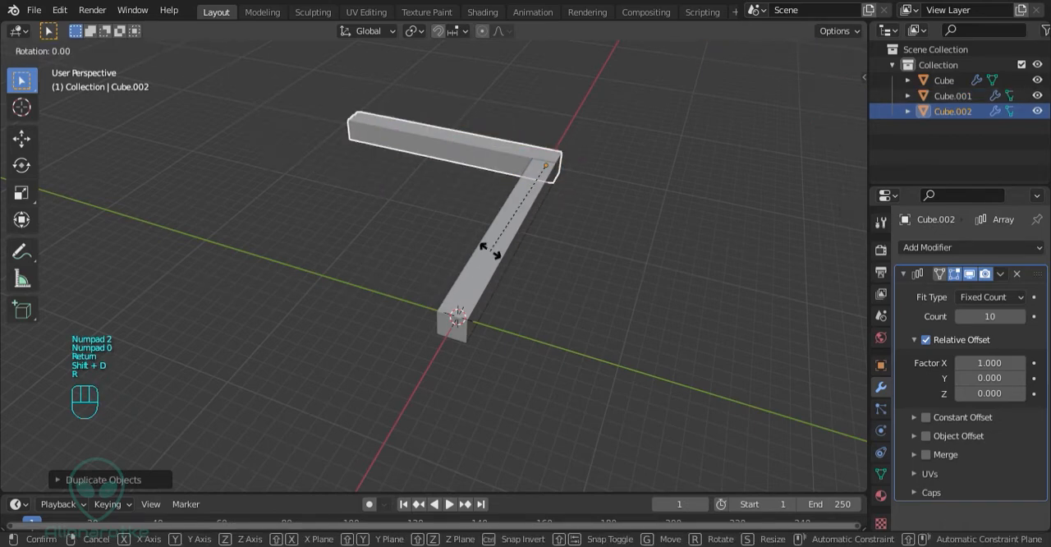
{"action": "key", "text": "z"}
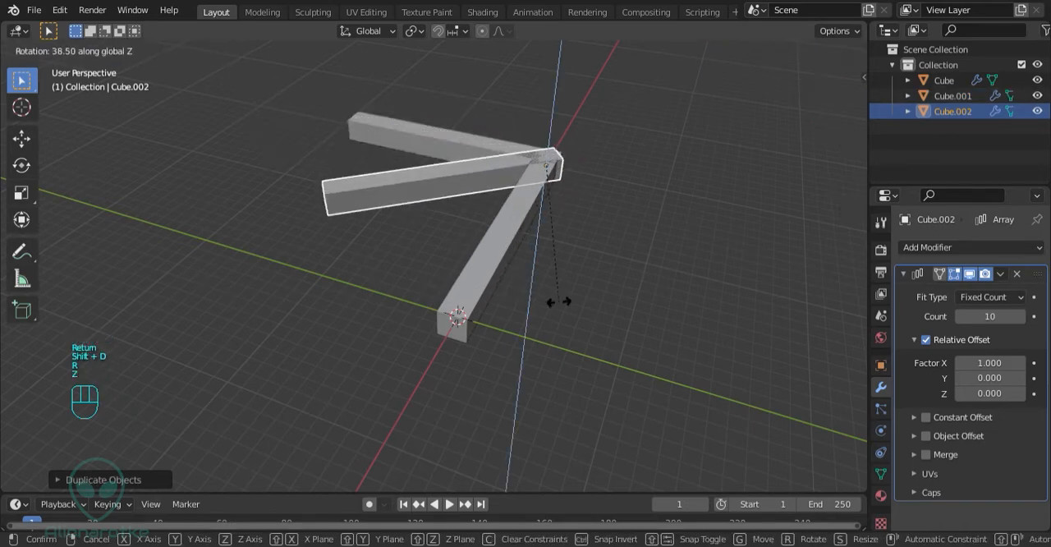
{"action": "type", "text": "90"}
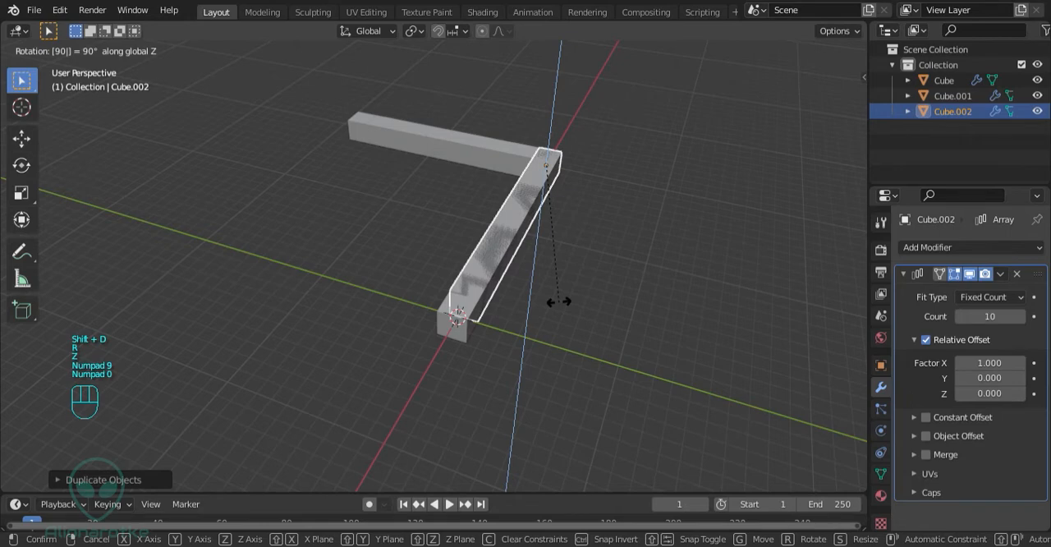
{"action": "key", "text": "Return"}
Move the third bar 20 m along the Y axis to the far end of the second bar
{"action": "key", "text": "g"}
{"action": "key", "text": "y"}
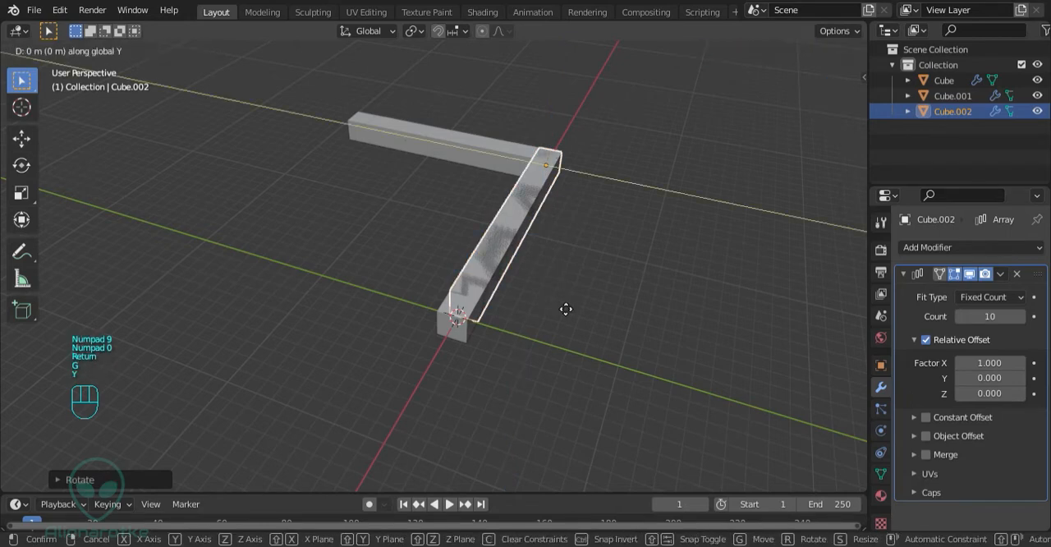
{"action": "type", "text": "20"}
{"action": "key", "text": "Return"}
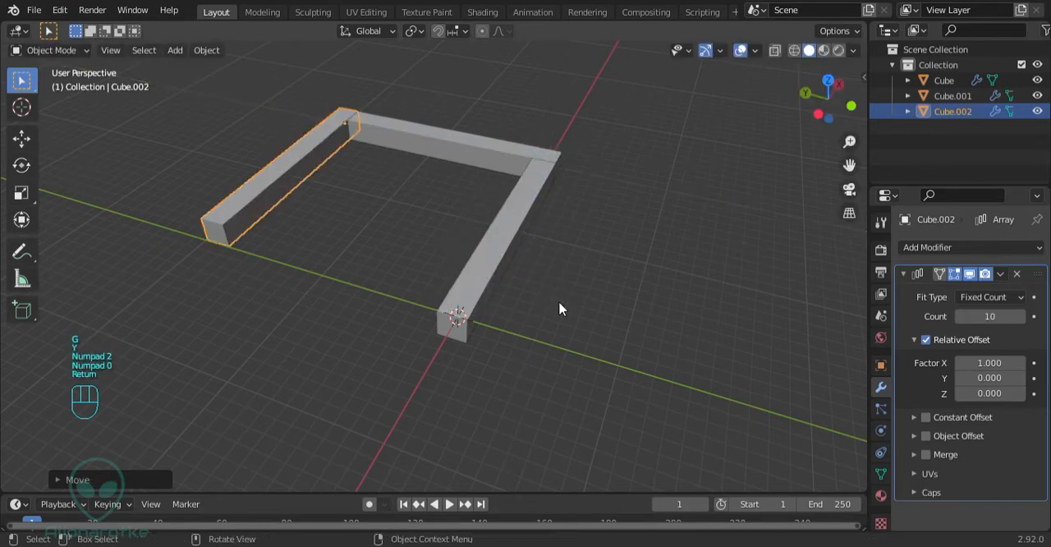
Duplicate the third bar in place and rotate the copy 90° about the global Z axis
{"action": "key", "text": "shift+d"}
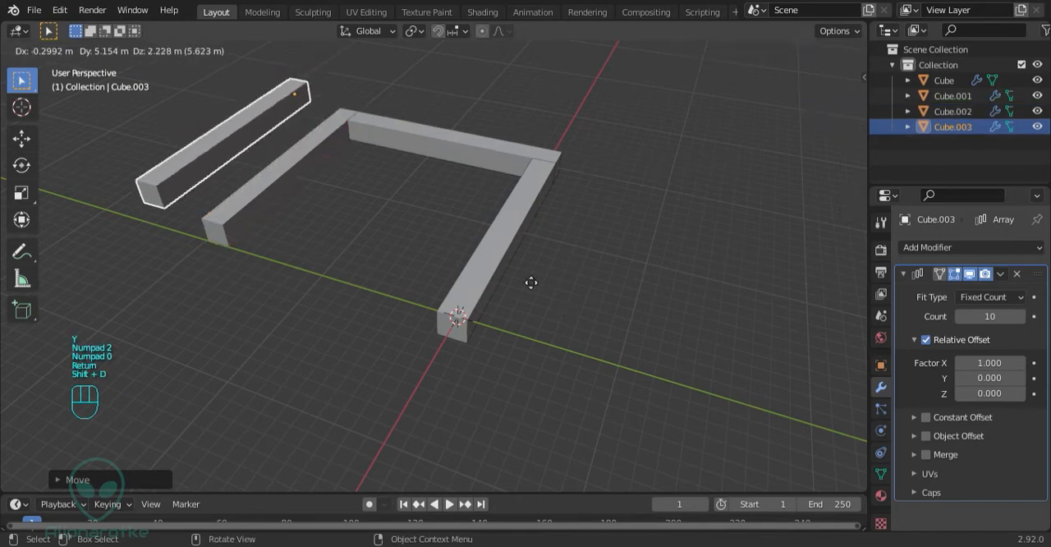
{"action": "type", "text": "rz90"}
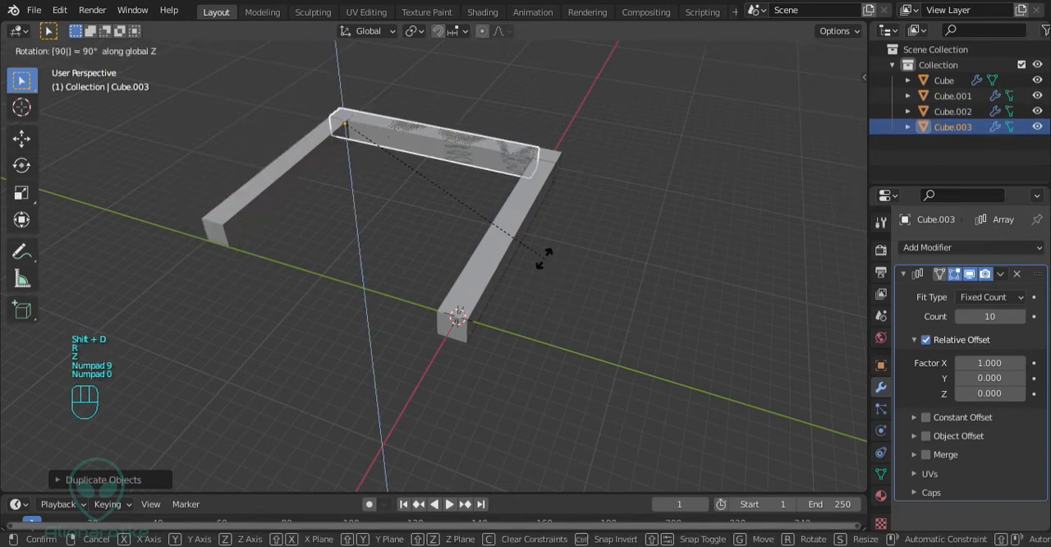
{"action": "key", "text": "Return"}
Move the fourth bar -20 m along the X axis to close the square frame
{"action": "key", "text": "g"}
{"action": "key", "text": "y"}
{"action": "type", "text": "x"}
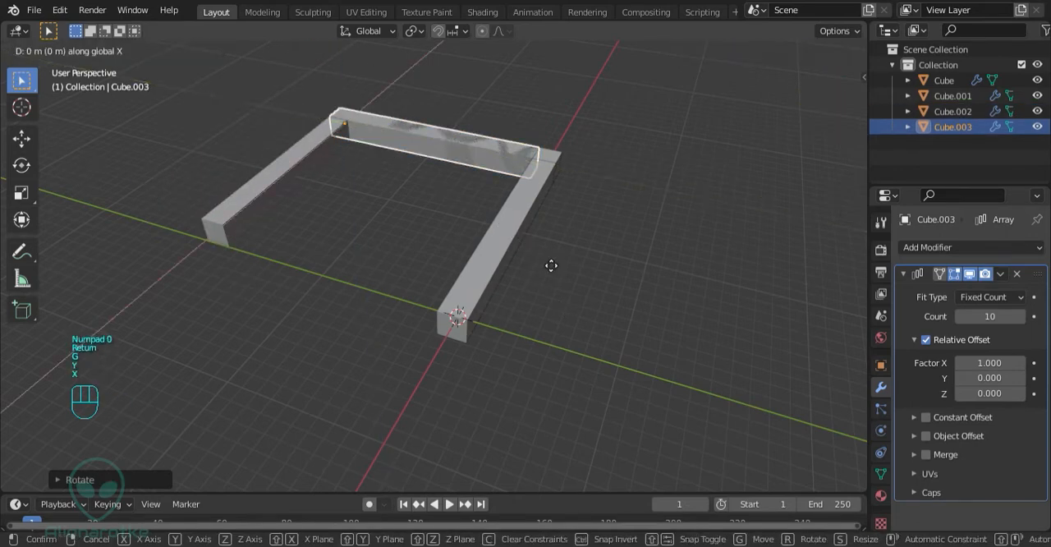
{"action": "type", "text": "20-"}
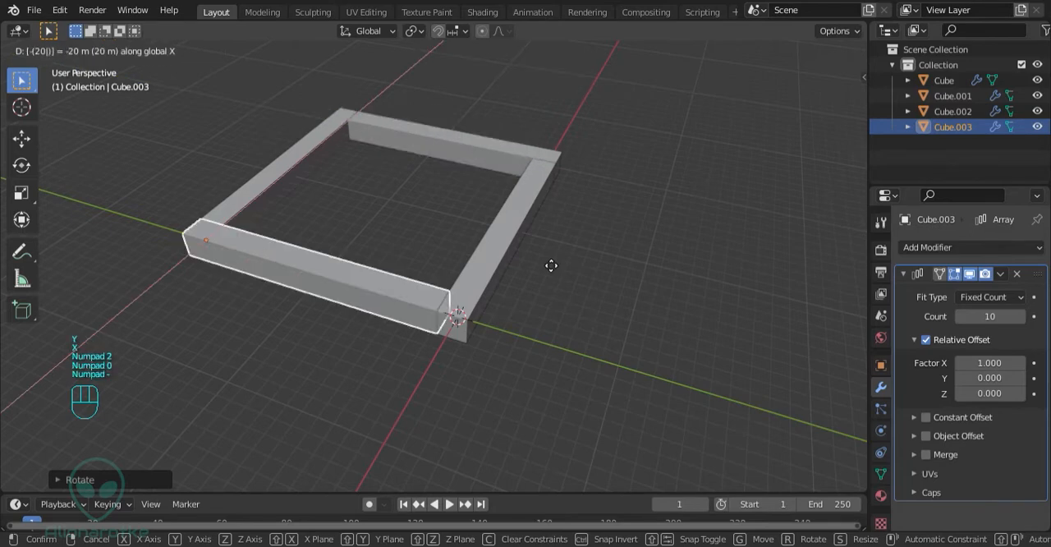
{"action": "key", "text": "Return"}
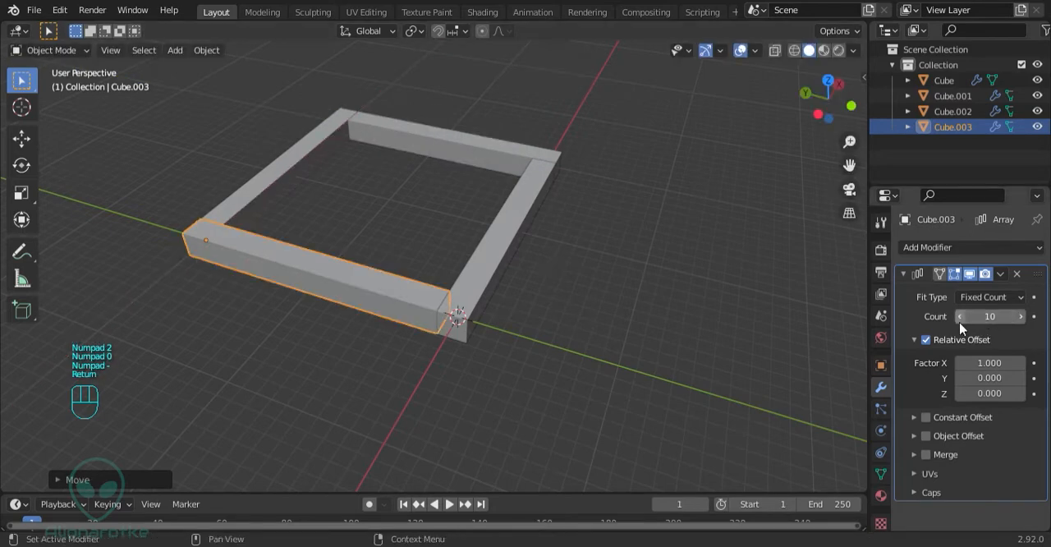
Reduce the fourth bar's array count and set the first bar's array count to 8
{"action": "left_click", "coordinate": [959, 317]}
{"action": "left_click", "coordinate": [960, 317]}
{"action": "left_click", "coordinate": [528, 229]}
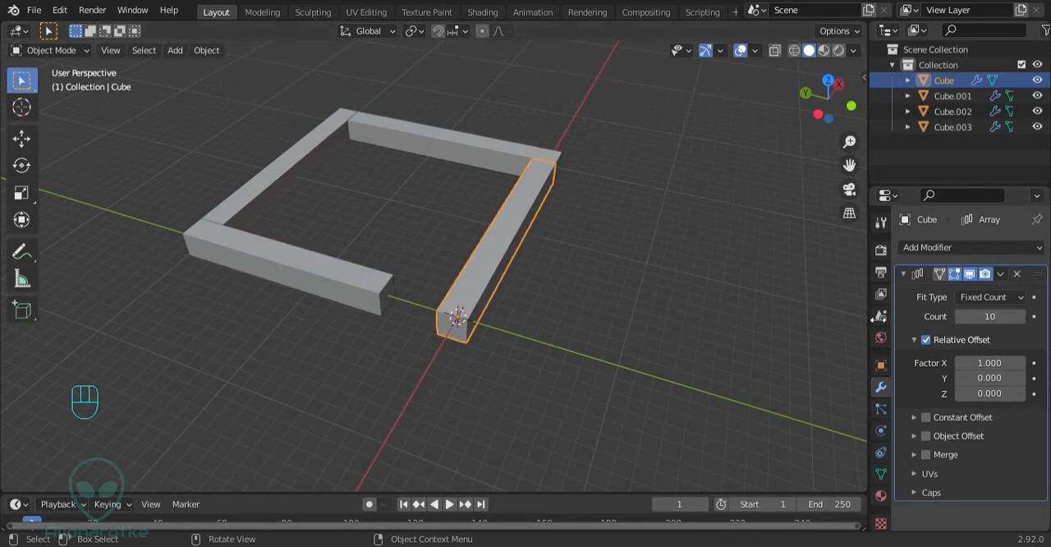
{"action": "middle_click_drag", "start_coordinate": [459, 189], "coordinate": [487, 298]}
Move the shortened first bar 4 m along the X axis
{"action": "key", "text": "g"}
{"action": "key", "text": "x"}
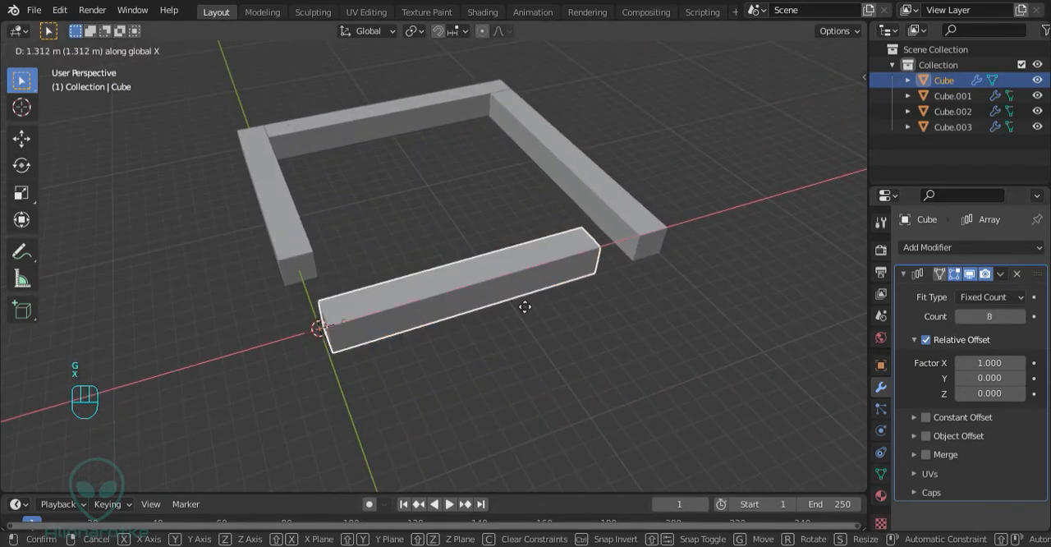
{"action": "key", "text": "KP_4"}
{"action": "key", "text": "Return"}
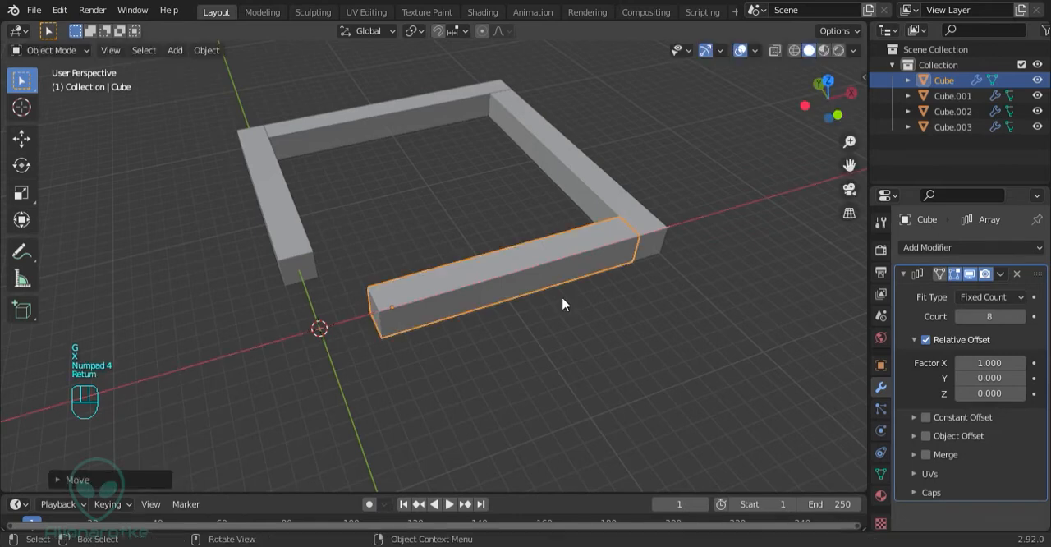
Duplicate the first bar in place and stand the copy upright by rotating it -90° about the Y axis
{"action": "middle_click_drag", "start_coordinate": [562, 299], "coordinate": [496, 305]}
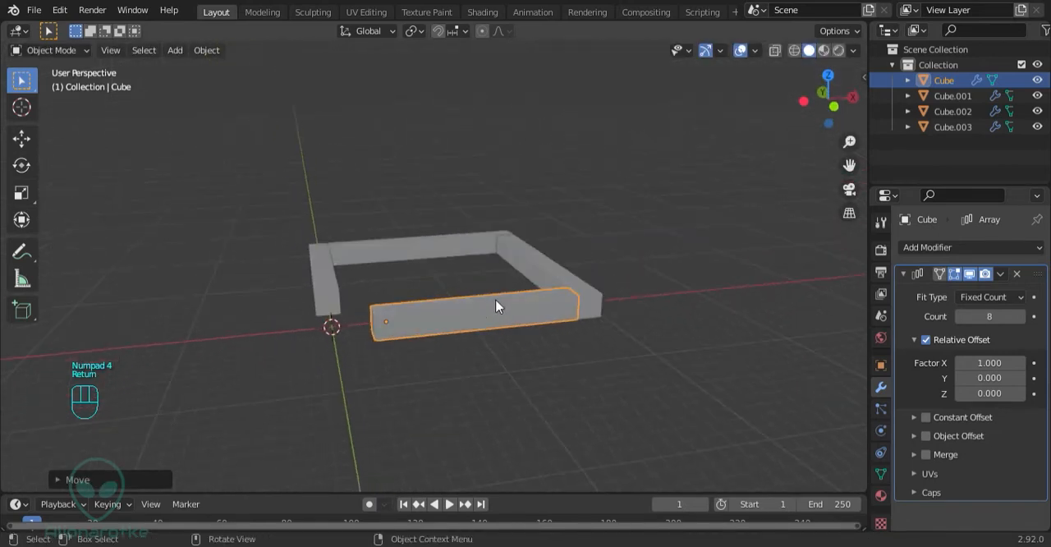
{"action": "middle_click_drag", "start_coordinate": [536, 335], "coordinate": [549, 360]}
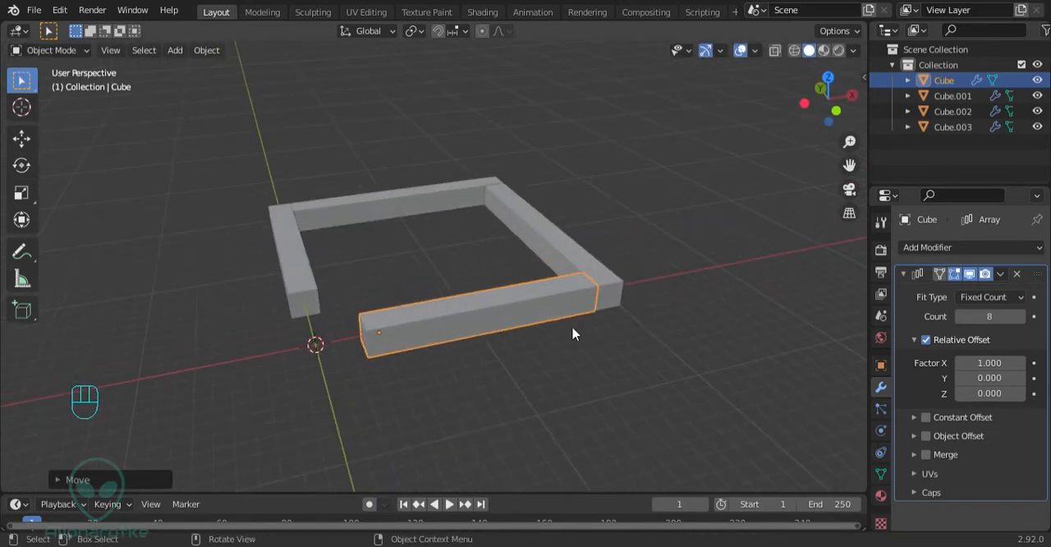
{"action": "key", "text": "shift+d"}
{"action": "key", "text": "r"}
{"action": "key", "text": "y"}
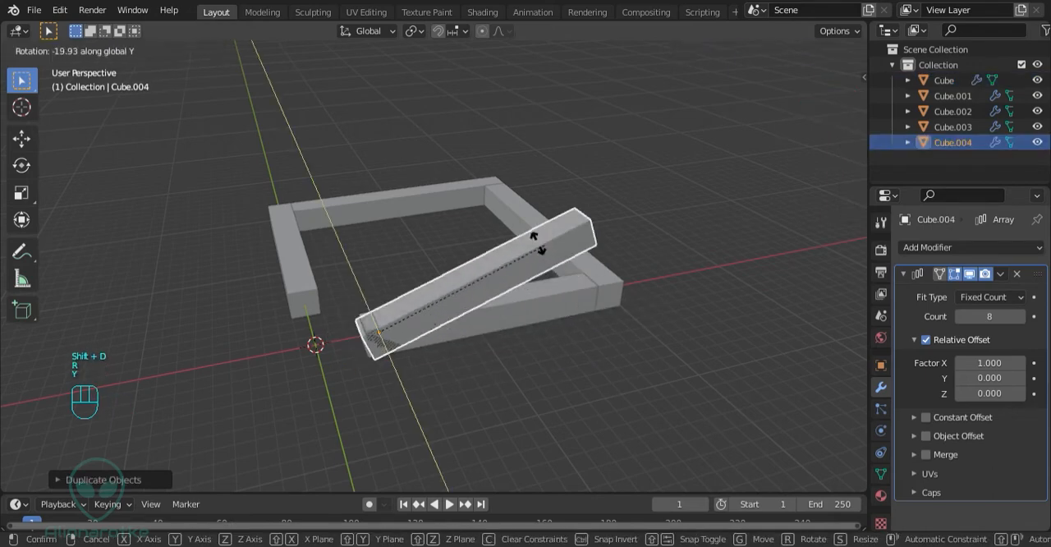
{"action": "key", "text": "KP_9"}
{"action": "key", "text": "KP_0"}
{"action": "key", "text": "KP_Subtract"}
{"action": "key", "text": "Return"}
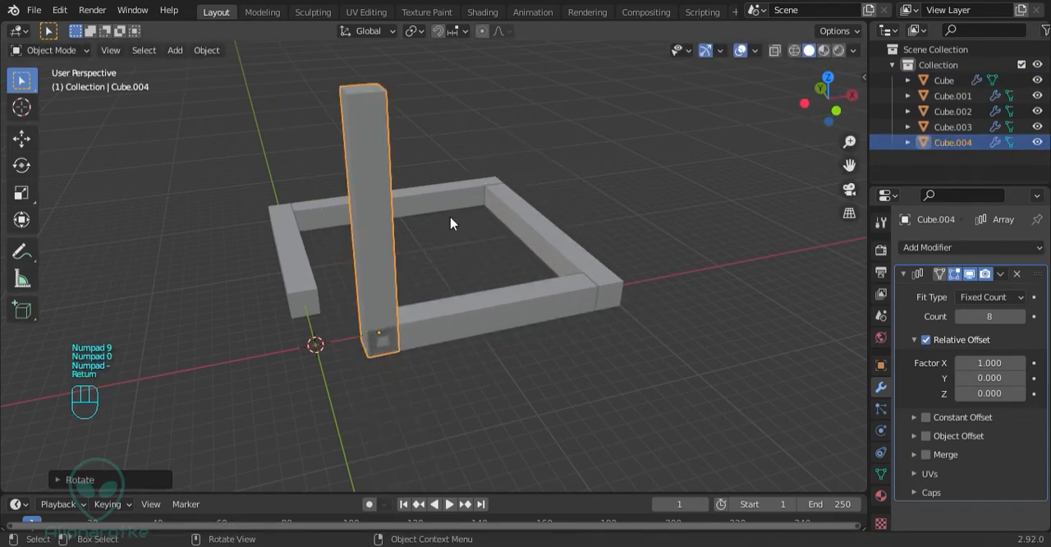
Raise the upright bar 2 m along the Z axis and set its array count to 10
{"action": "middle_click_drag", "start_coordinate": [410, 241], "coordinate": [418, 331]}
{"action": "key", "text": "g"}
{"action": "key", "text": "z"}
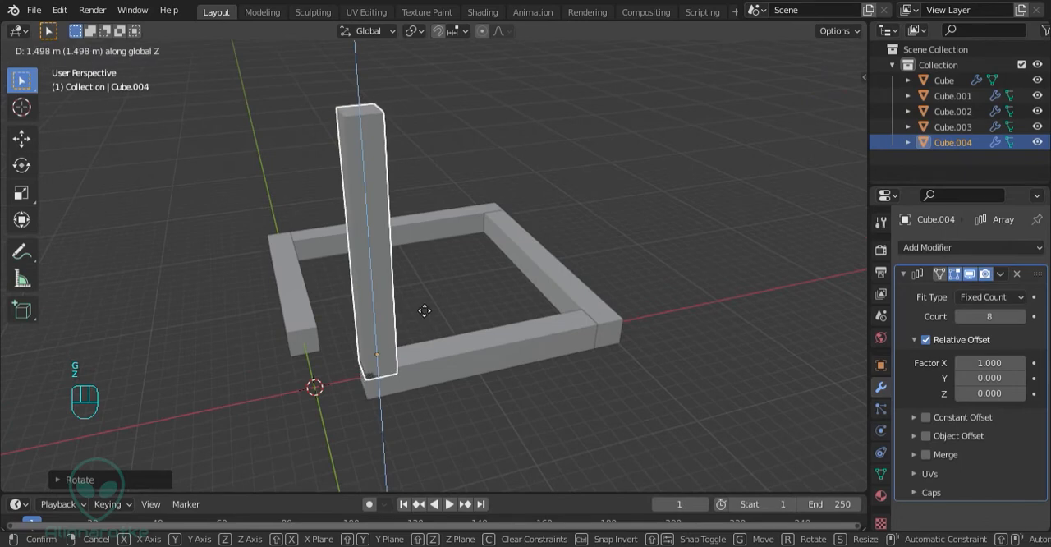
{"action": "key", "text": "KP_2"}
{"action": "key", "text": "Return"}
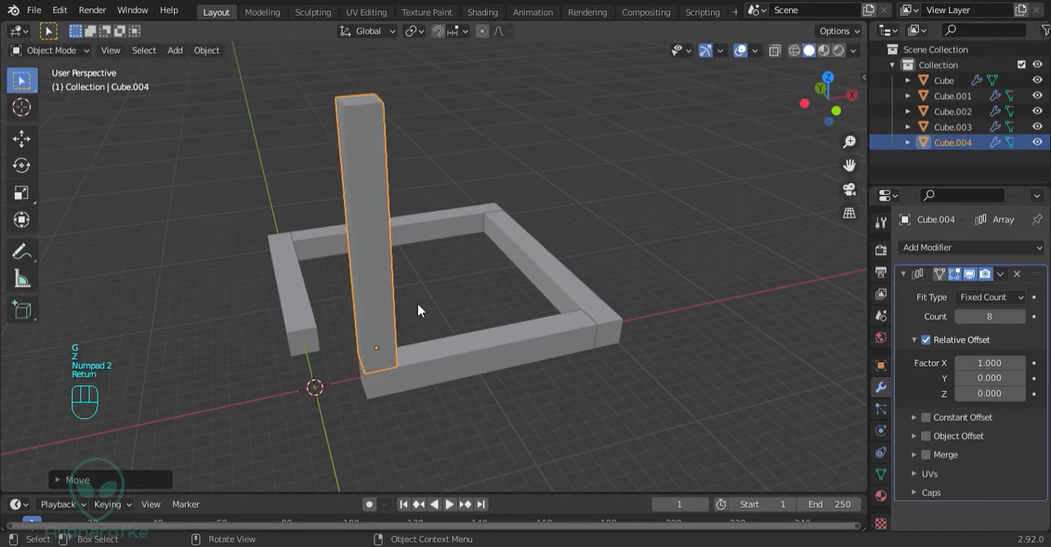
{"action": "left_click", "coordinate": [1022, 317]}
{"action": "left_click", "coordinate": [1022, 317]}
Duplicate the upright bar in place and rotate the copy 90° about the global Y axis
{"action": "middle_click_drag", "start_coordinate": [357, 163], "coordinate": [340, 234]}
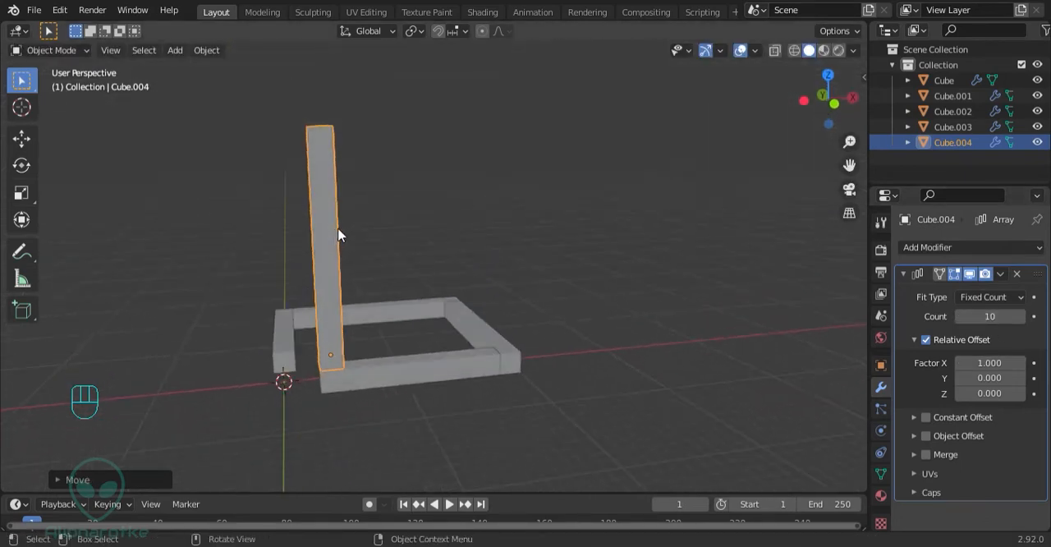
{"action": "key", "text": "shift+d"}
{"action": "key", "text": "r"}
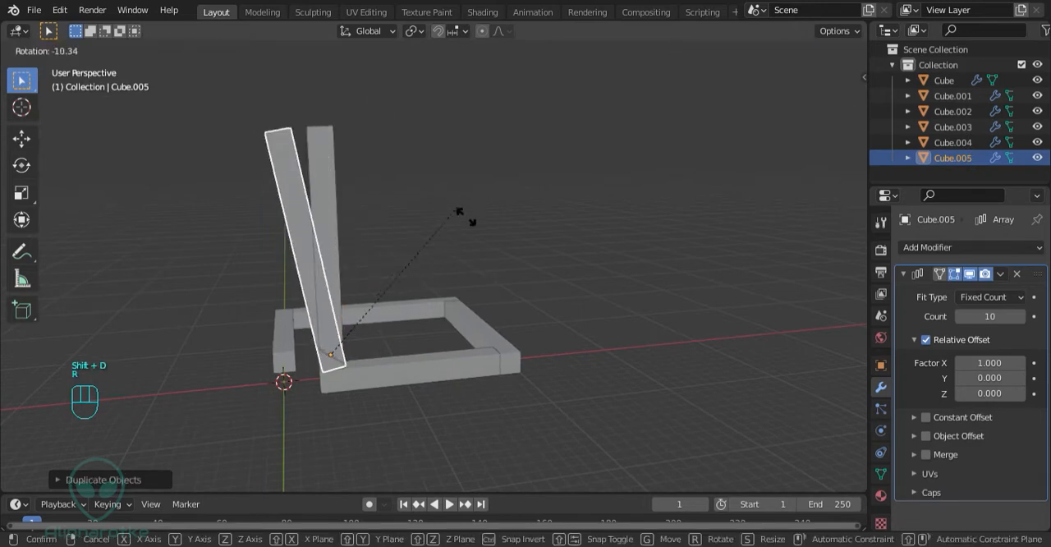
{"action": "key", "text": "y"}
{"action": "key", "text": "KP_9"}
{"action": "key", "text": "KP_0"}
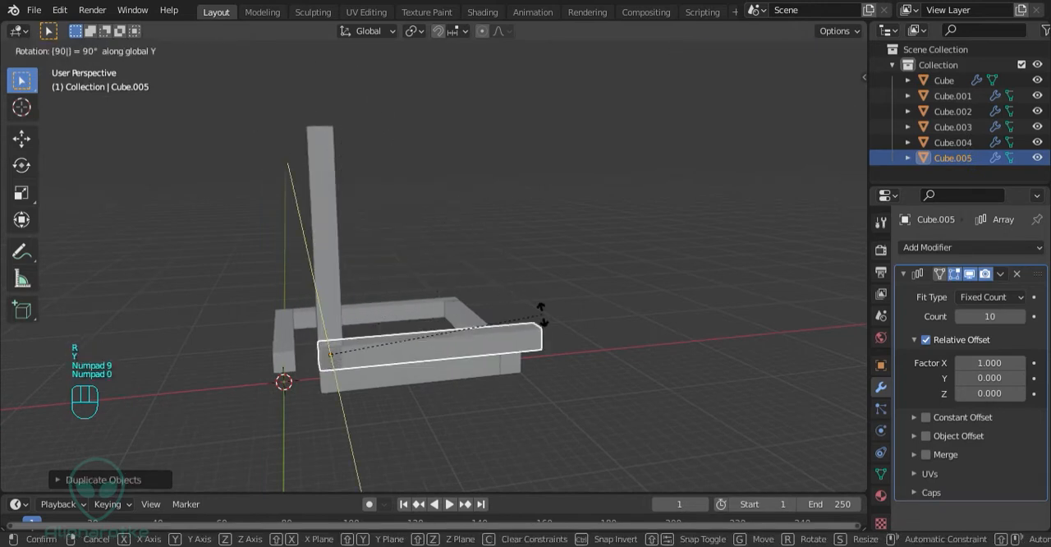
{"action": "key", "text": "Return"}
Move the horizontal copy 18 m up along Z and 2 m along X, beside the top of the upright bar
{"action": "key", "text": "g"}
{"action": "key", "text": "z"}
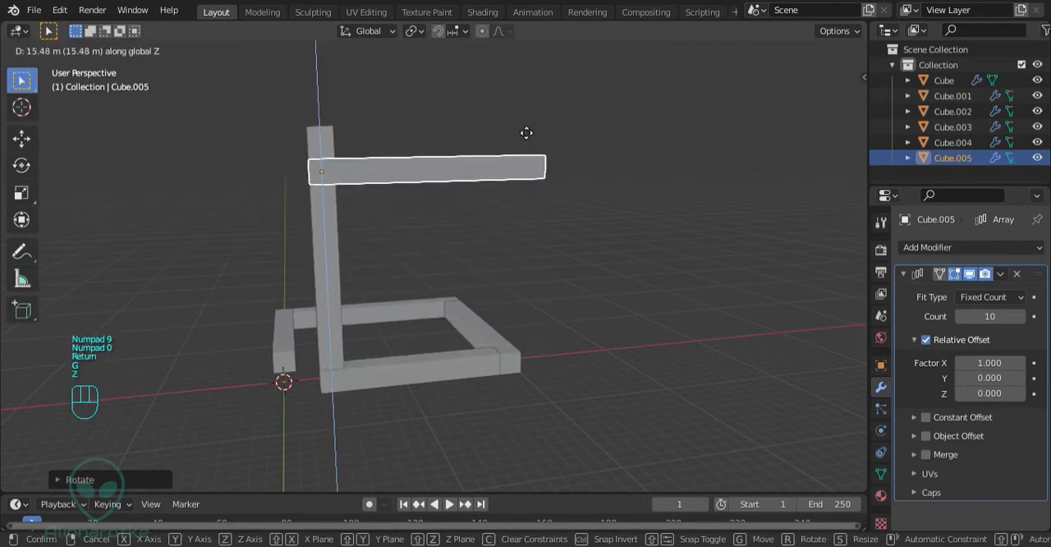
{"action": "key", "text": "KP_1"}
{"action": "key", "text": "KP_8"}
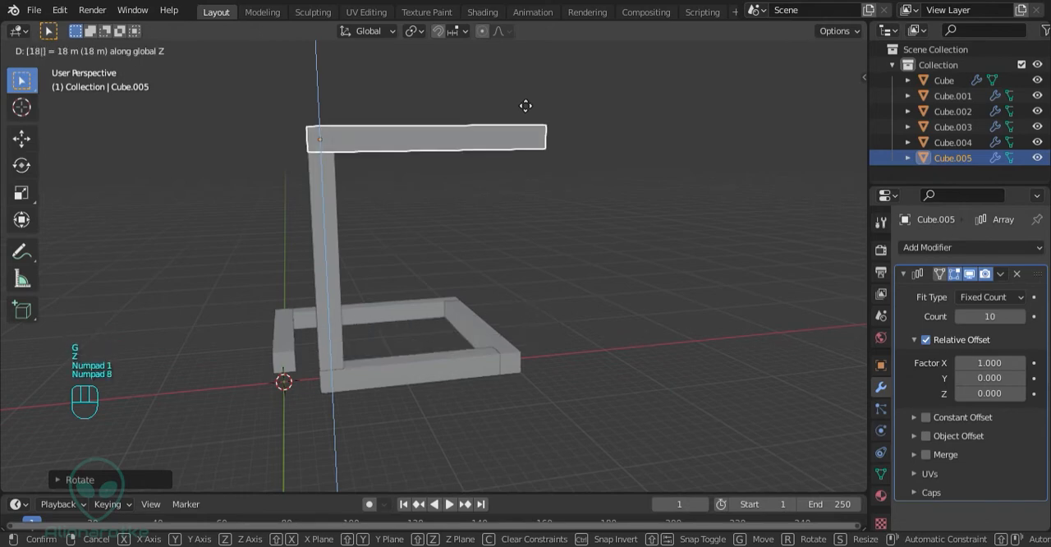
{"action": "key", "text": "Return"}
{"action": "key", "text": "g"}
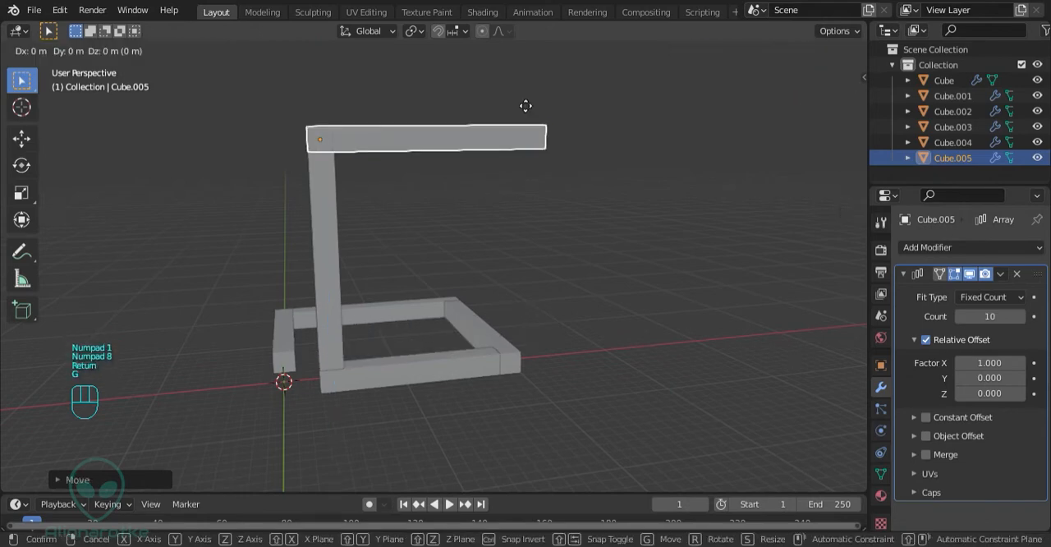
{"action": "key", "text": "x"}
{"action": "key", "text": "KP_2"}
{"action": "key", "text": "Return"}
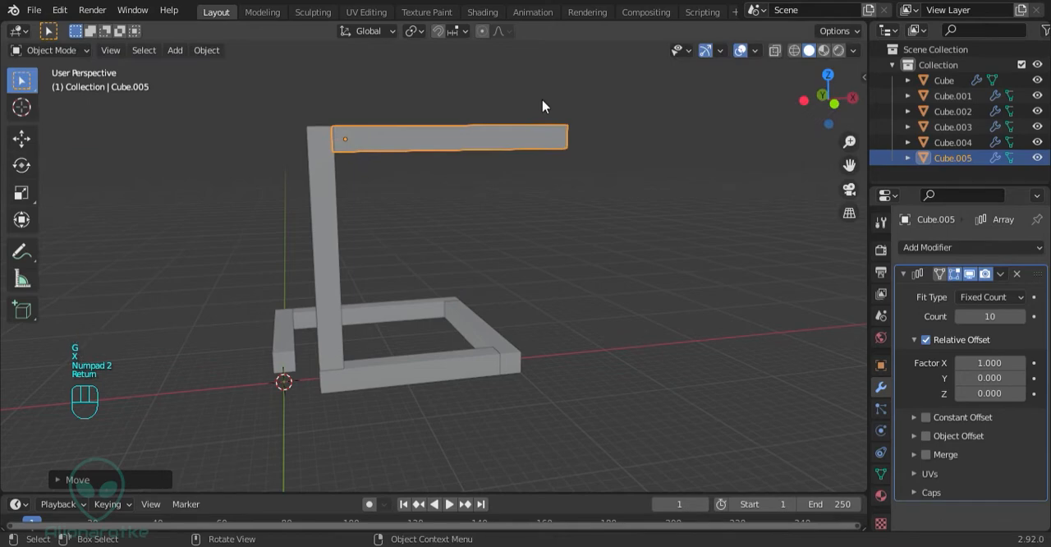
Duplicate the top horizontal bar, leaving the copy in its original position
{"action": "middle_click_drag", "start_coordinate": [441, 262], "coordinate": [406, 251]}
{"action": "key", "text": "shift+d"}
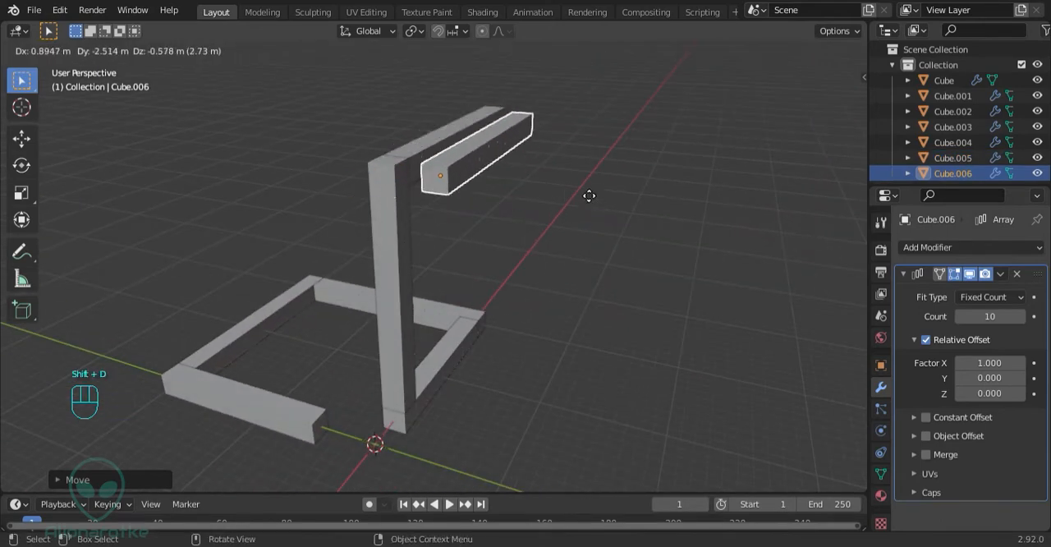
{"action": "key", "text": "Escape"}
{"action": "key", "text": "r"}
Rotate the duplicated top bar 90° about the global Y axis so it hangs downward
{"action": "key", "text": "r"}
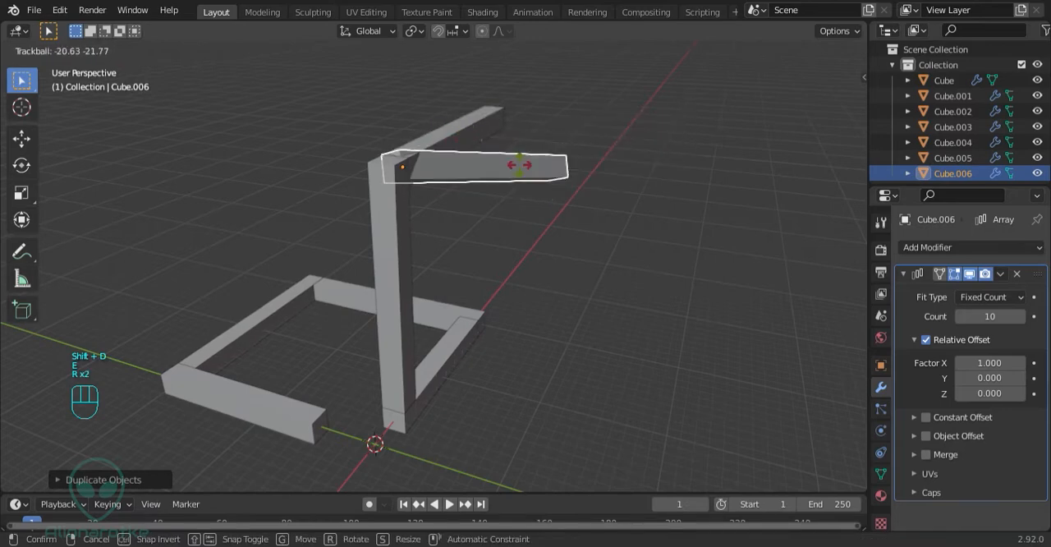
{"action": "right_click", "coordinate": [519, 164]}
{"action": "key", "text": "r"}
{"action": "key", "text": "r"}
{"action": "type", "text": "ry"}
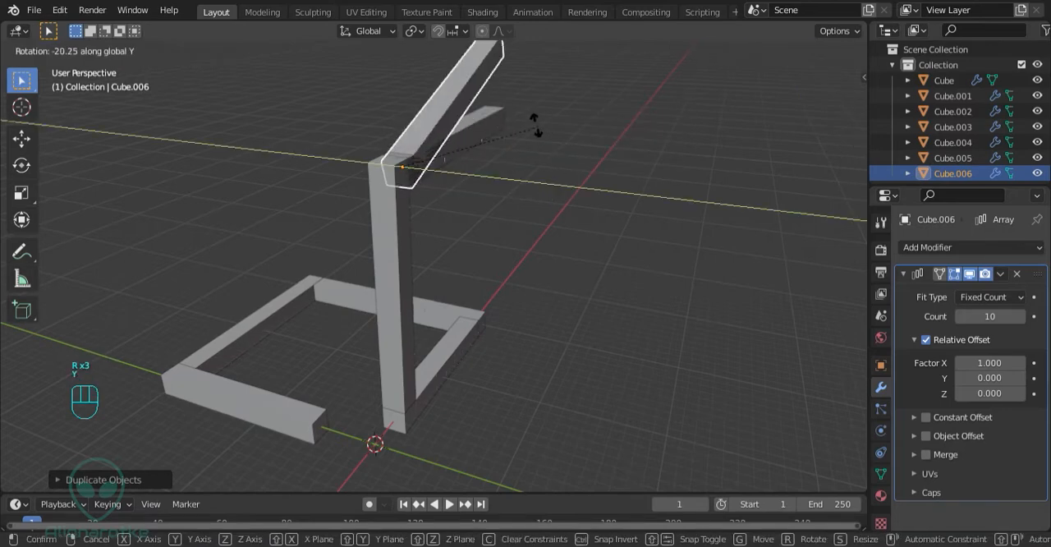
{"action": "type", "text": "90"}
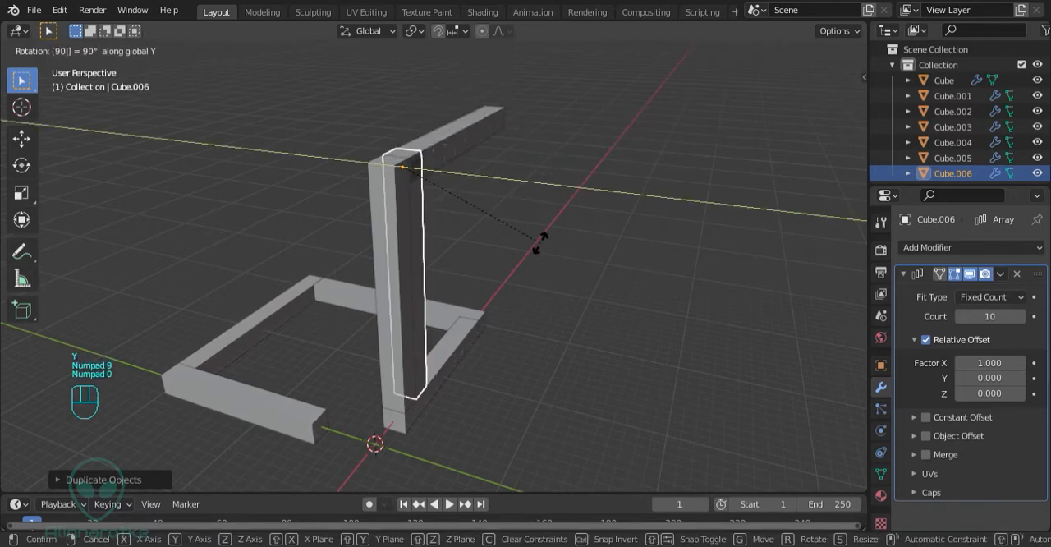
{"action": "key", "text": "Return"}
Move the hanging bar 18 m along the X axis to the far end of the top horizontal bar
{"action": "key", "text": "g"}
{"action": "key", "text": "y"}
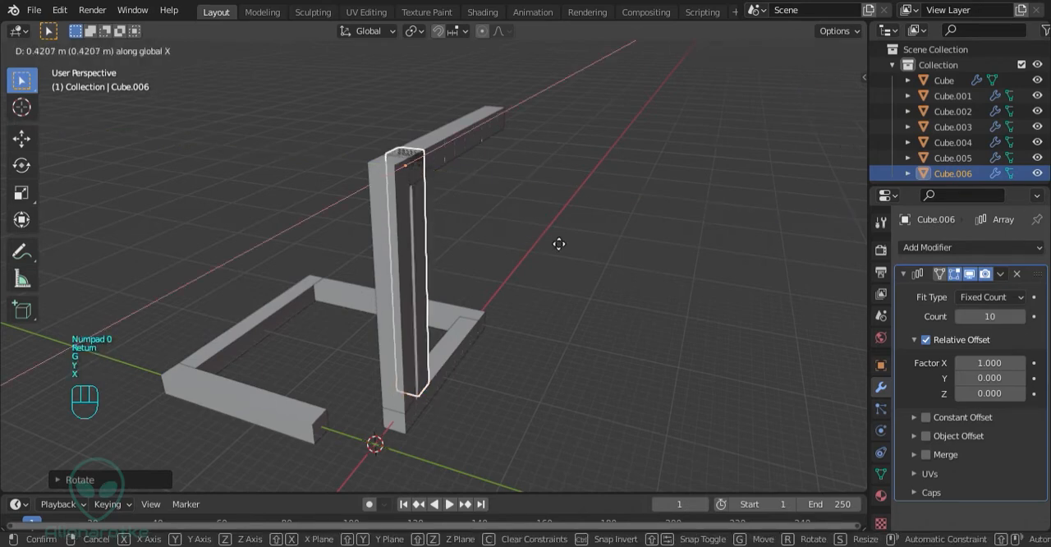
{"action": "type", "text": "x"}
{"action": "type", "text": "18"}
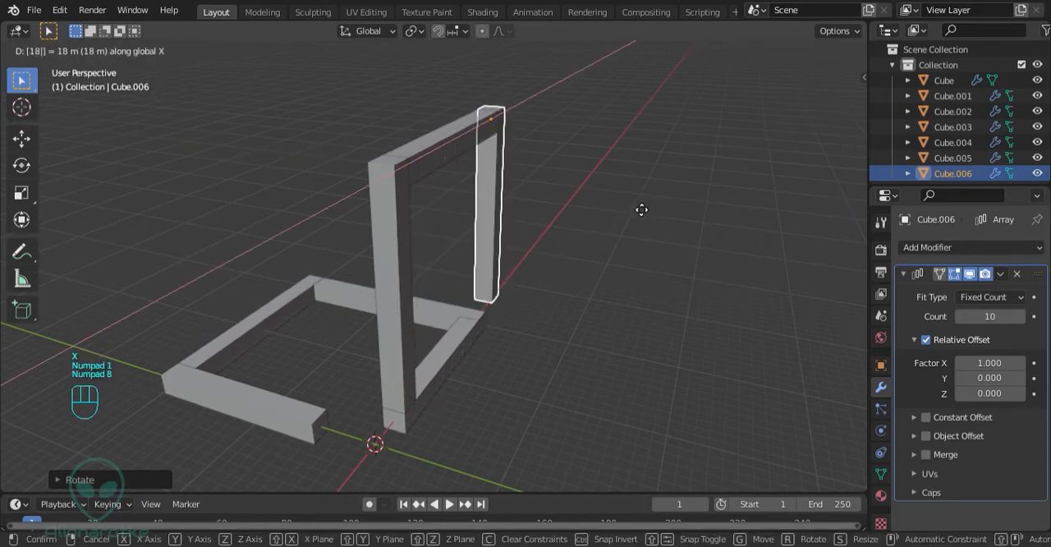
{"action": "key", "text": "Return"}
Lower the hanging bar 2 m along the Z axis and set its array count to 8
{"action": "middle_click_drag", "start_coordinate": [611, 189], "coordinate": [493, 159]}
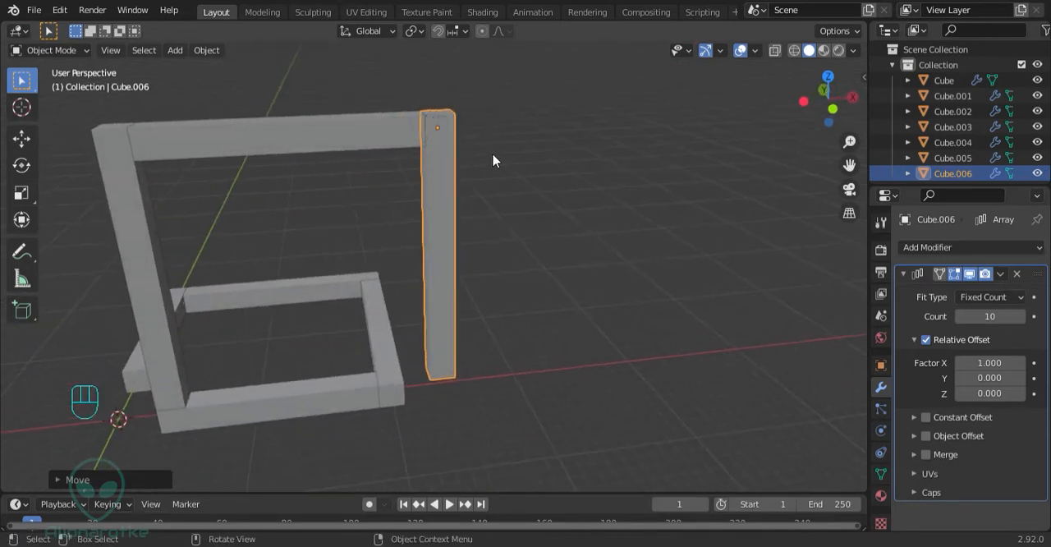
{"action": "key", "text": "g"}
{"action": "key", "text": "z"}
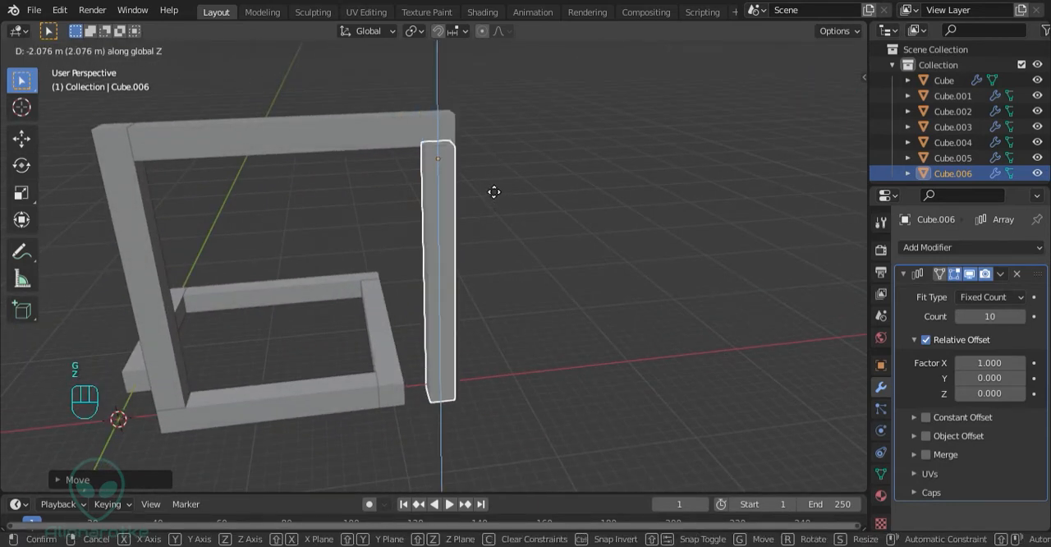
{"action": "type", "text": "-2"}
{"action": "key", "text": "Return"}
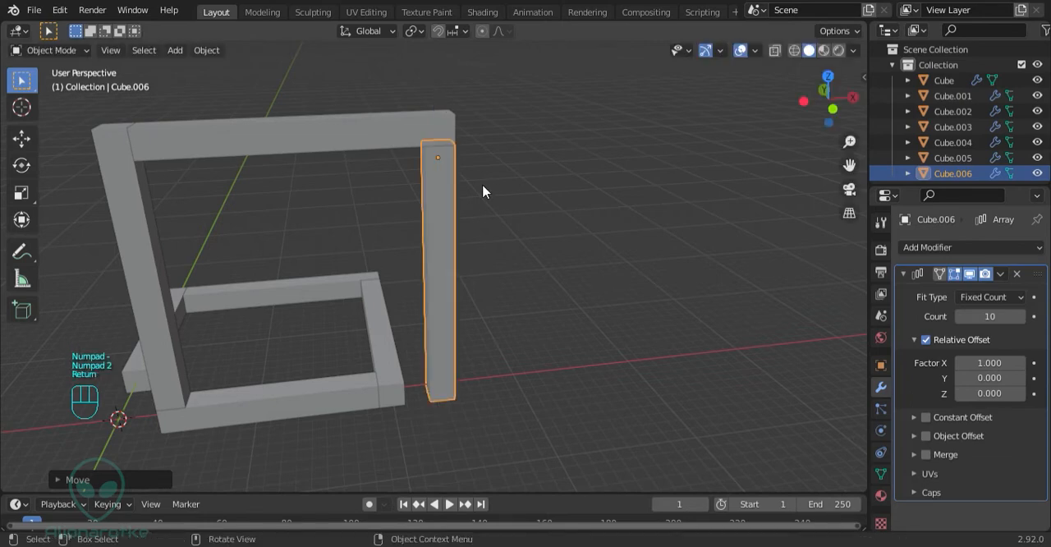
{"action": "middle_click_drag", "start_coordinate": [392, 273], "coordinate": [435, 329]}
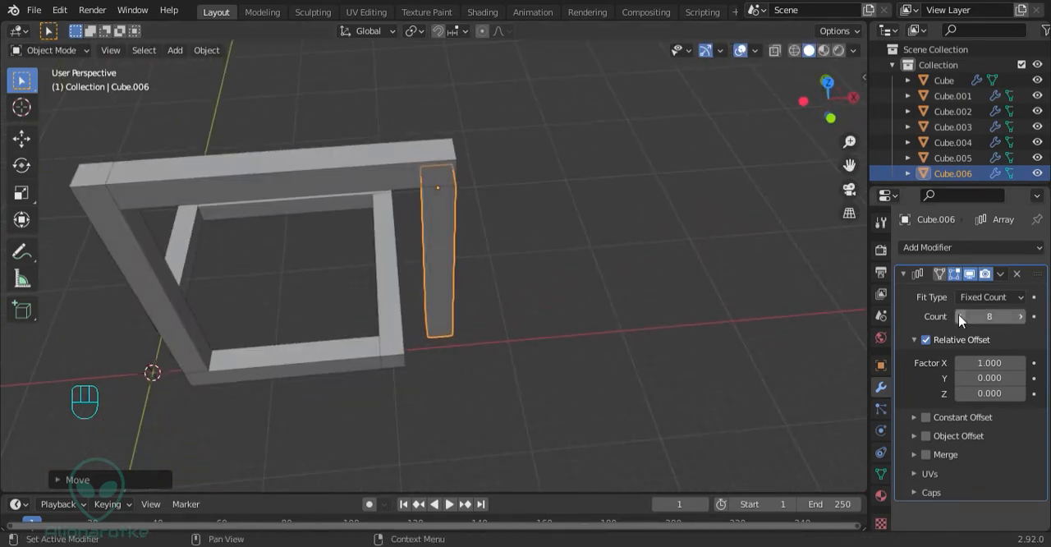
Duplicate the hanging bar in place and rotate the copy 90° about the global X axis
{"action": "middle_click_drag", "start_coordinate": [542, 341], "coordinate": [560, 261]}
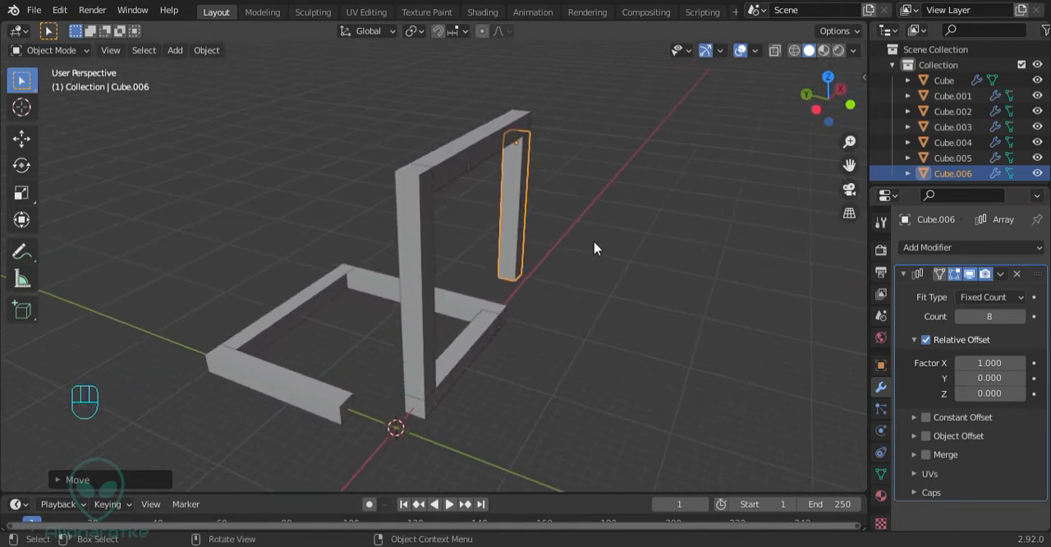
{"action": "key", "text": "shift+d"}
{"action": "key", "text": "r"}
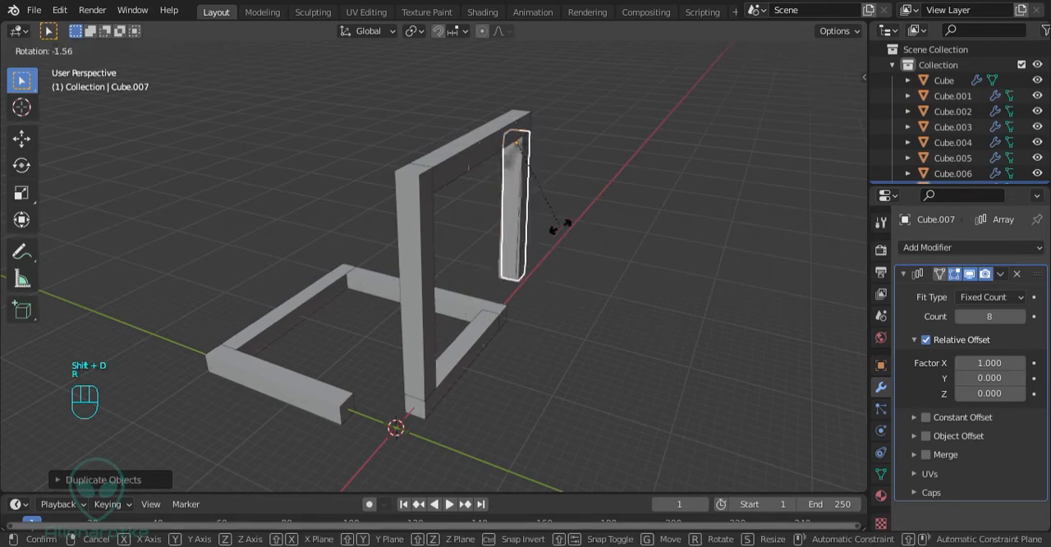
{"action": "key", "text": "x"}
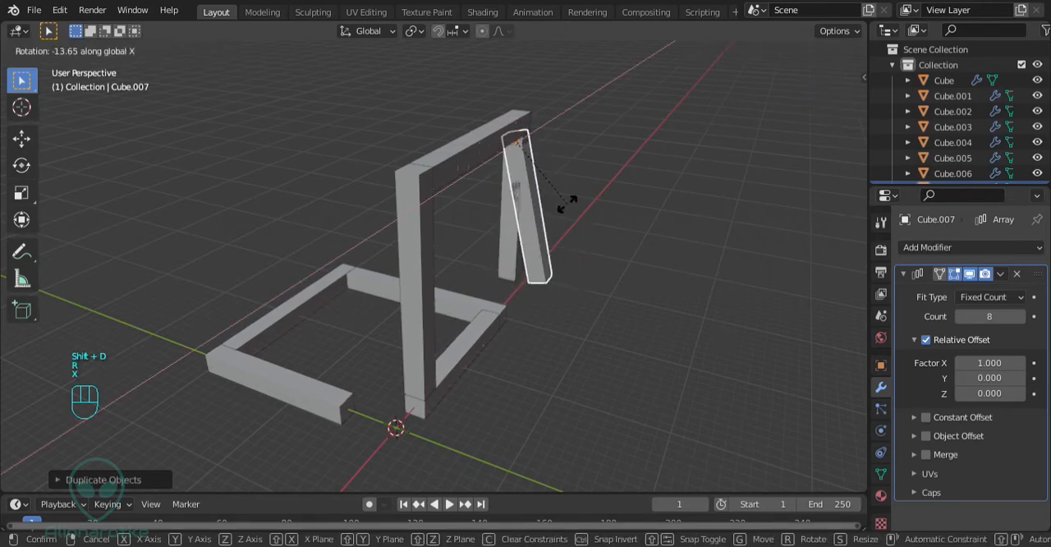
{"action": "key", "text": "KP_9"}
{"action": "key", "text": "KP_0"}
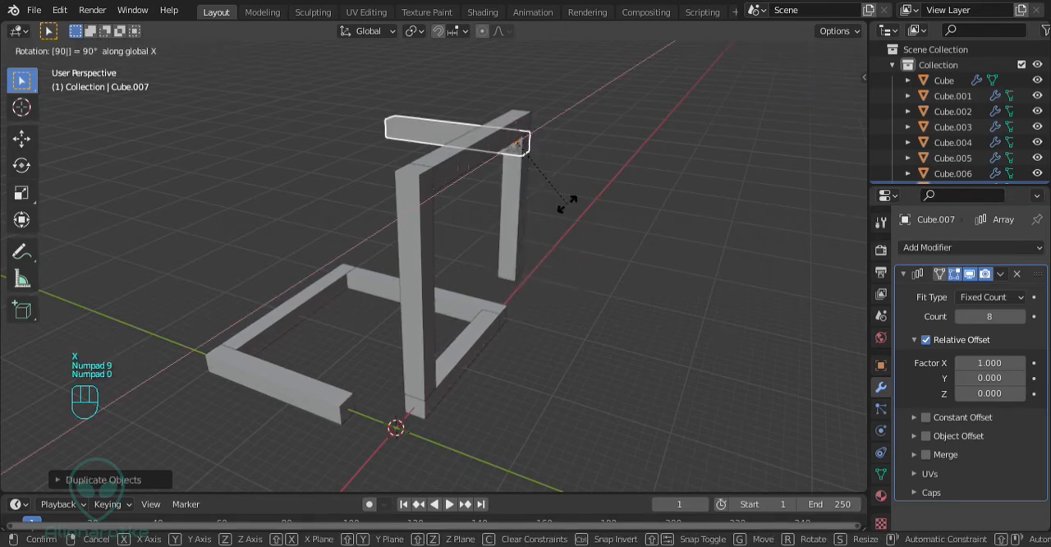
{"action": "key", "text": "Return"}
Move the horizontal copy 14 m down along the Z axis to the lower end of the hanging bar
{"action": "key", "text": "g"}
{"action": "key", "text": "z"}
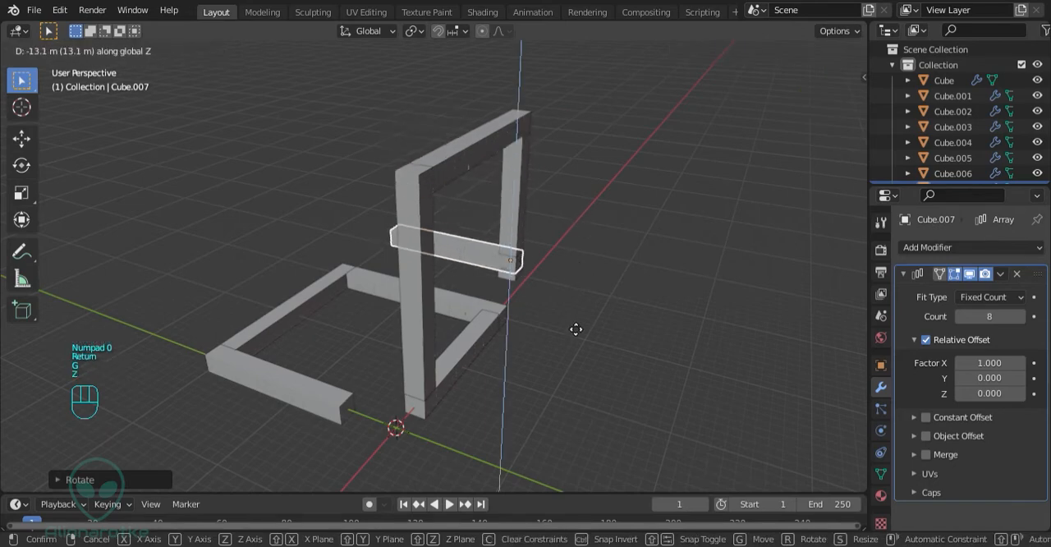
{"action": "key", "text": "KP_1"}
{"action": "key", "text": "KP_4"}
{"action": "key", "text": "Return"}
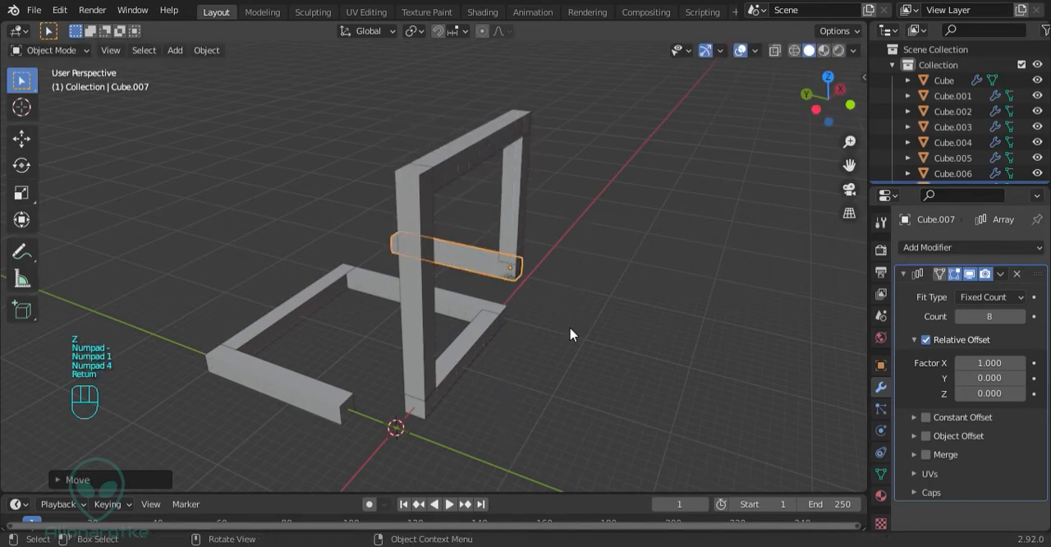
Move the lowered horizontal bar 2 m along the Y axis and set its array count to 10
{"action": "key", "text": "g"}
{"action": "key", "text": "y"}
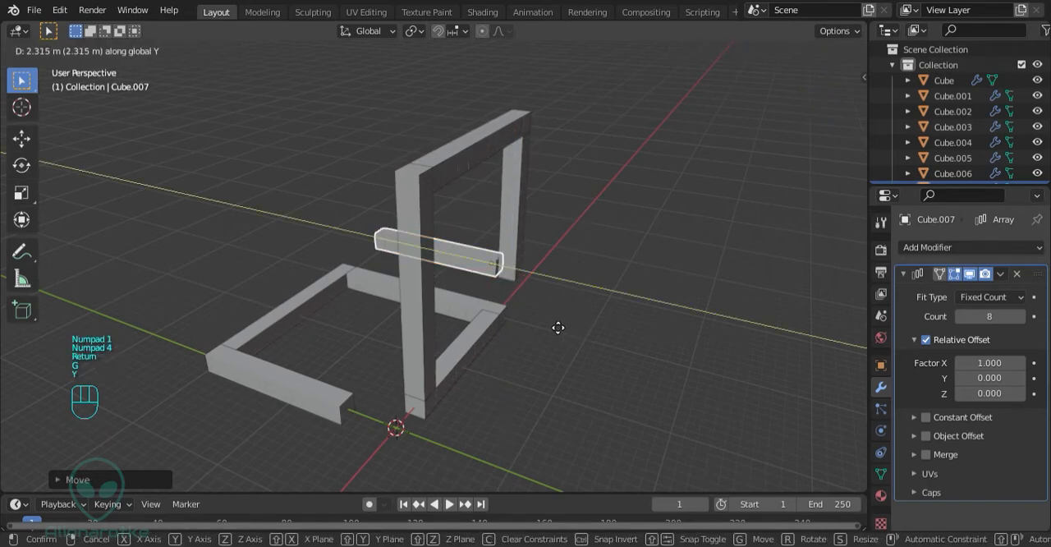
{"action": "key", "text": "KP_2"}
{"action": "key", "text": "Return"}
{"action": "middle_click_drag", "start_coordinate": [550, 320], "coordinate": [511, 291]}
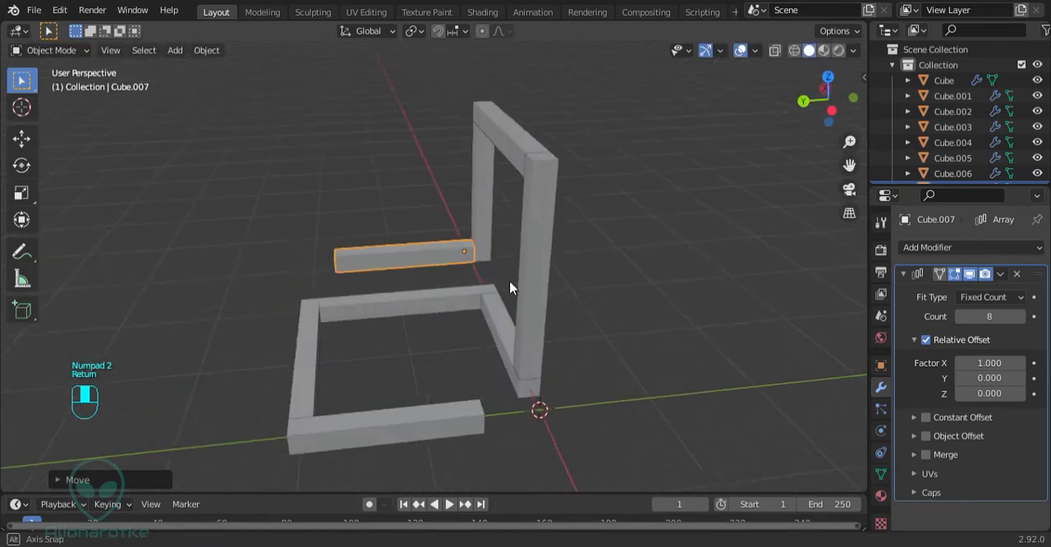
{"action": "left_click", "coordinate": [1021, 317]}
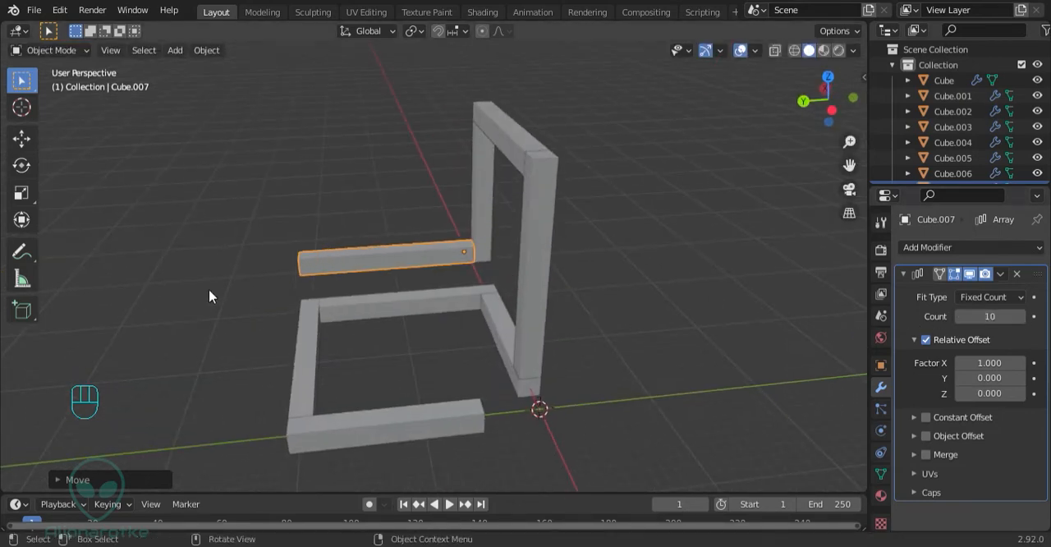
Duplicate the 10-count horizontal bar in place and rotate the copy 90° about the global X axis to stand upright
{"action": "middle_click_drag", "start_coordinate": [211, 295], "coordinate": [425, 329]}
{"action": "key", "text": "shift+d"}
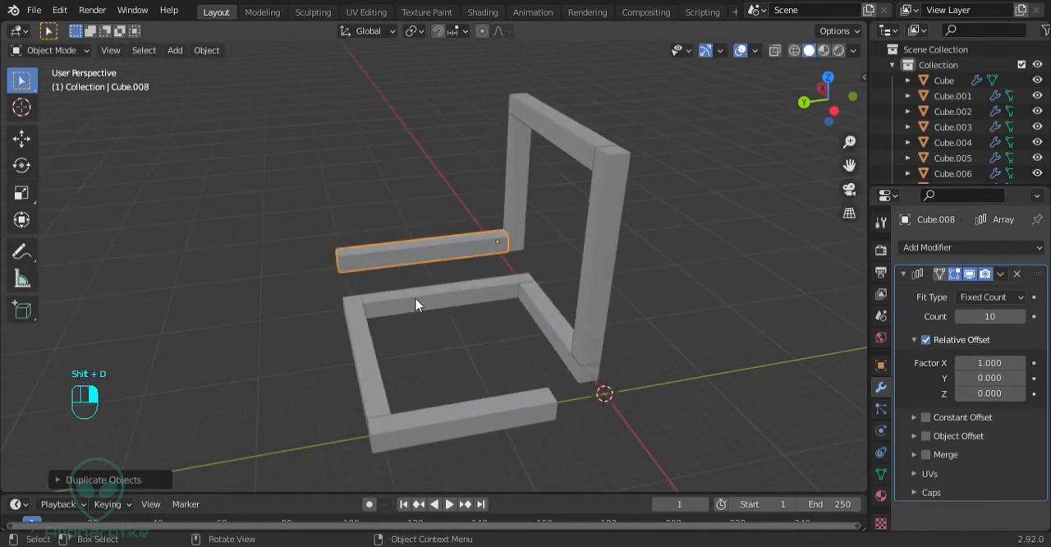
{"action": "key", "text": "r"}
{"action": "key", "text": "x"}
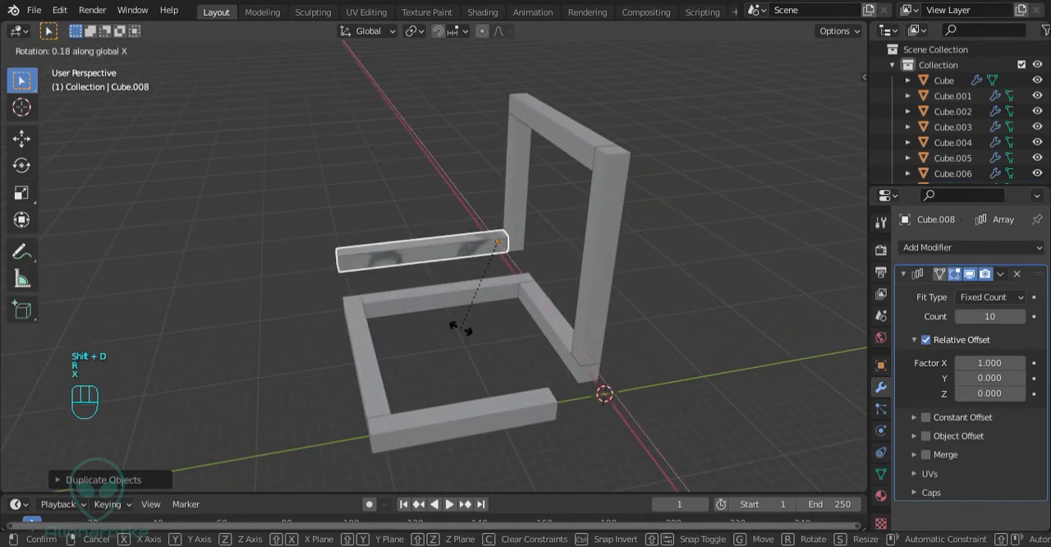
{"action": "key", "text": "KP_9"}
{"action": "key", "text": "KP_0"}
{"action": "key", "text": "Return"}
Move the upright copy 18 m along Y and 2 m up along Z, onto the horizontal bar's free end
{"action": "key", "text": "g"}
{"action": "key", "text": "y"}
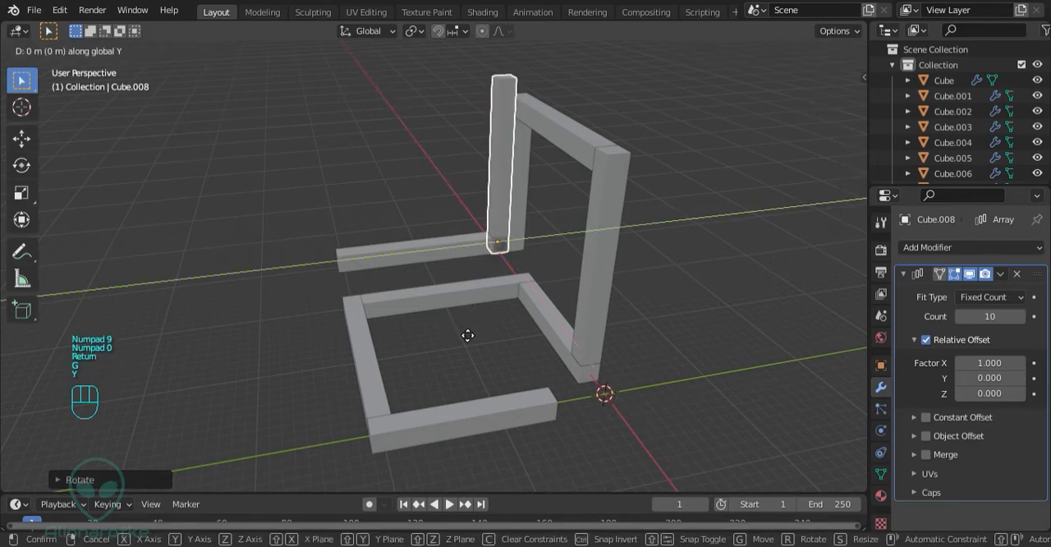
{"action": "key", "text": "KP_1"}
{"action": "key", "text": "KP_8"}
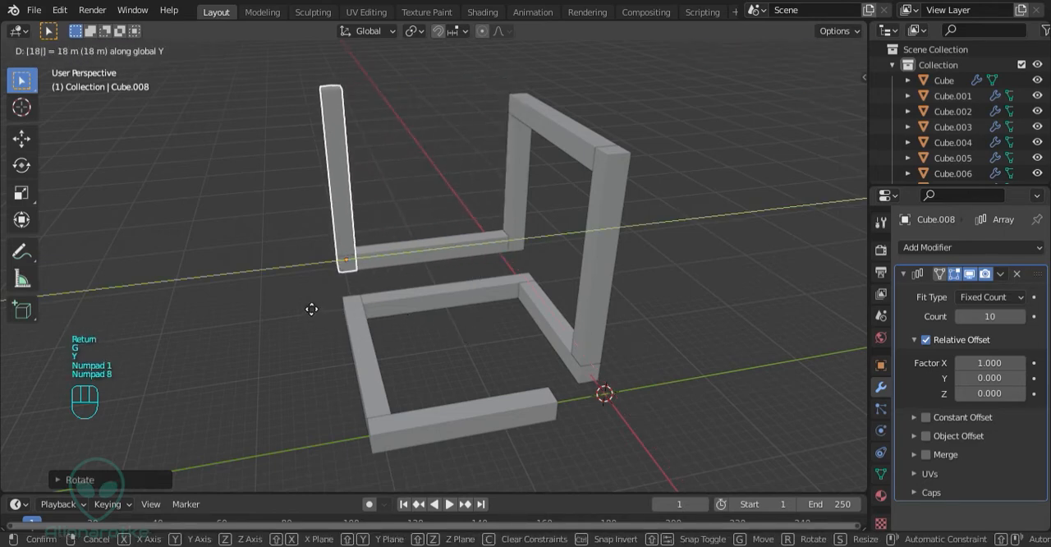
{"action": "key", "text": "z"}
{"action": "key", "text": "KP_2"}
{"action": "key", "text": "Return"}
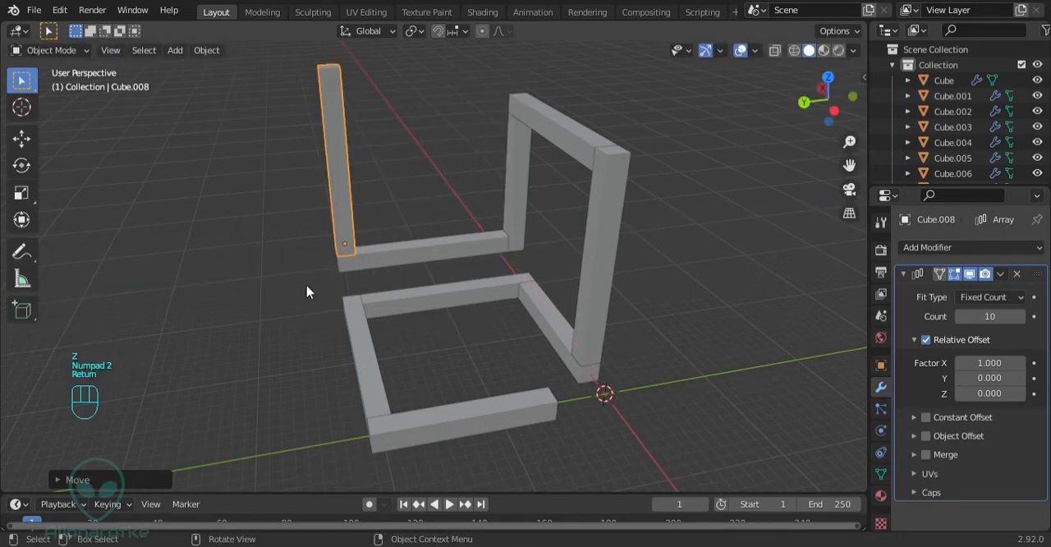
Duplicate the new upright bar in place and rotate the copy 90° about the global X axis to lie horizontally
{"action": "middle_click_drag", "start_coordinate": [379, 266], "coordinate": [431, 267]}
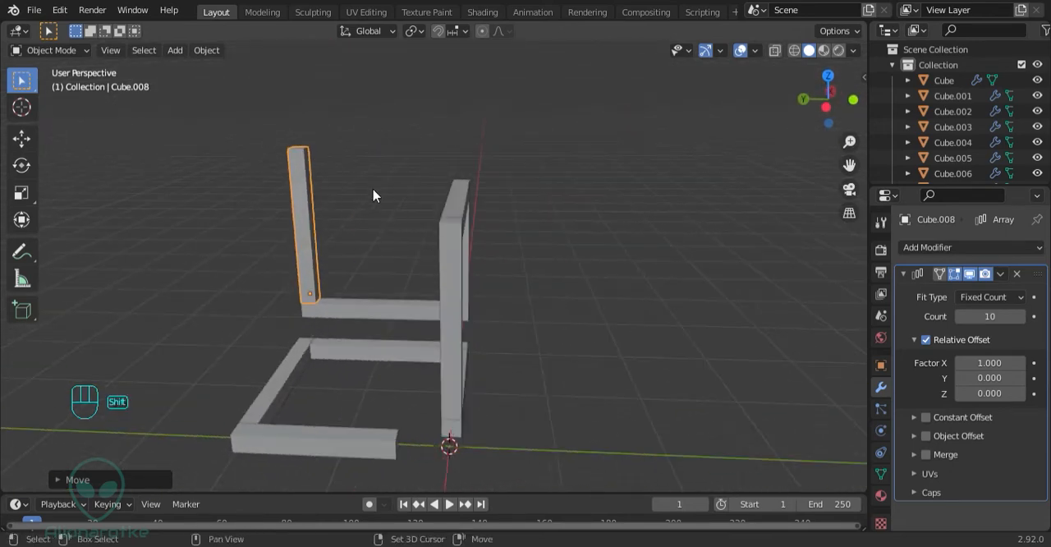
{"action": "key", "text": "shift+d"}
{"action": "right_click", "coordinate": [440, 222]}
{"action": "key", "text": "r"}
{"action": "key", "text": "x"}
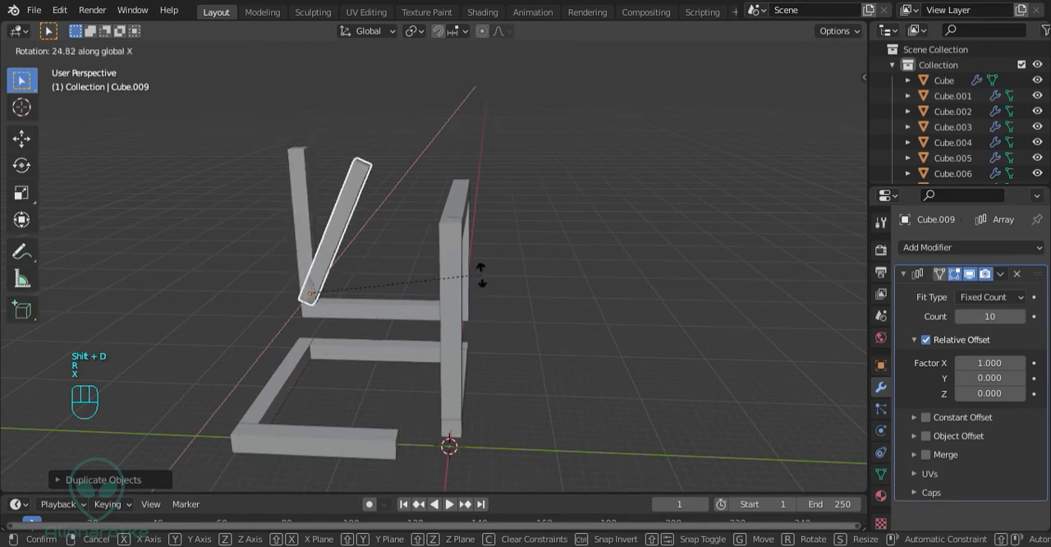
{"action": "key", "text": "KP_9"}
{"action": "key", "text": "KP_0"}
{"action": "key", "text": "Return"}
Raise the horizontal copy 18 m along the Z axis to the top of the upright bar
{"action": "key", "text": "g"}
{"action": "key", "text": "z"}
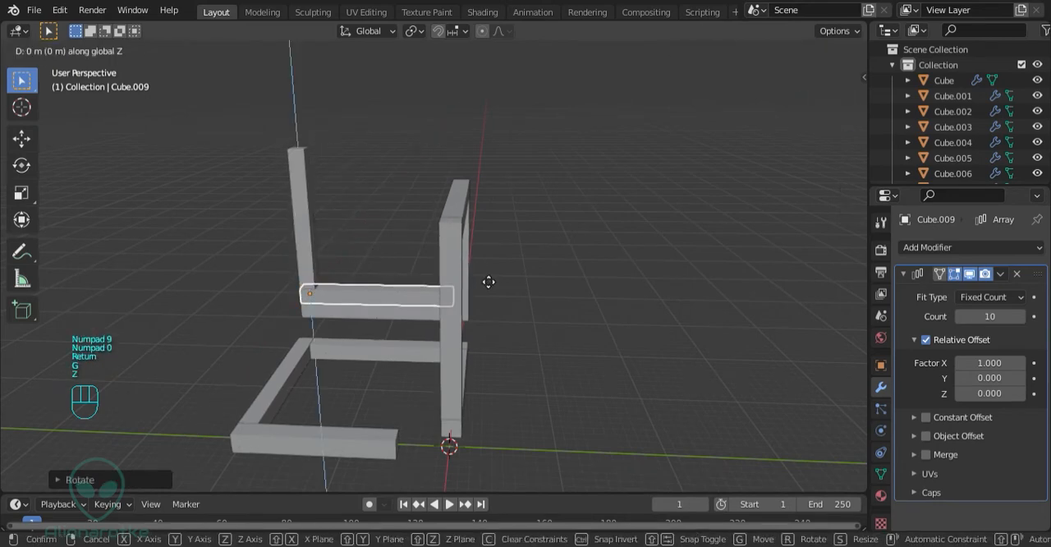
{"action": "key", "text": "KP_1"}
{"action": "key", "text": "KP_8"}
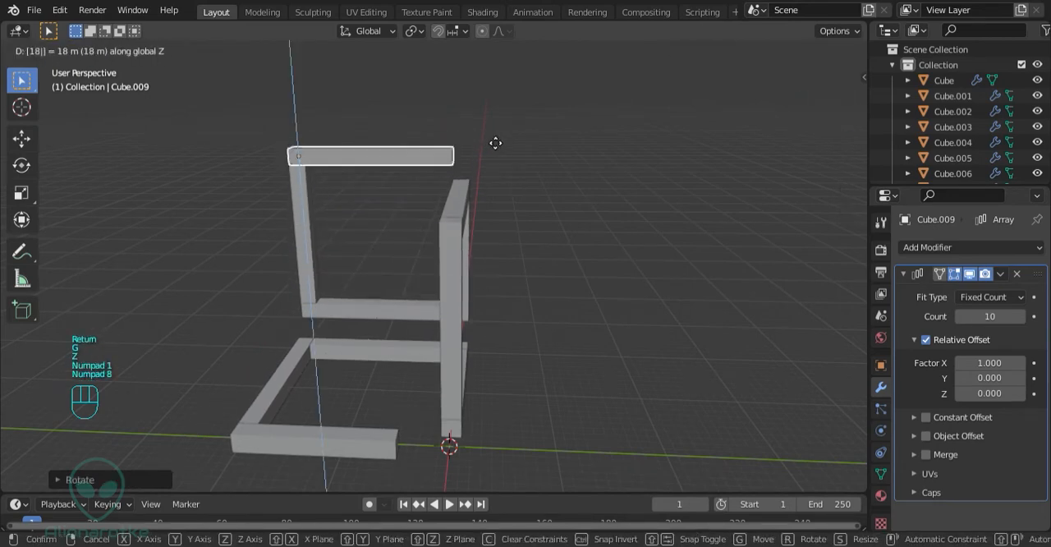
{"action": "key", "text": "Return"}
Move the raised horizontal bar -2 m along the Y axis and set its array count to 8
{"action": "key", "text": "g"}
{"action": "key", "text": "y"}
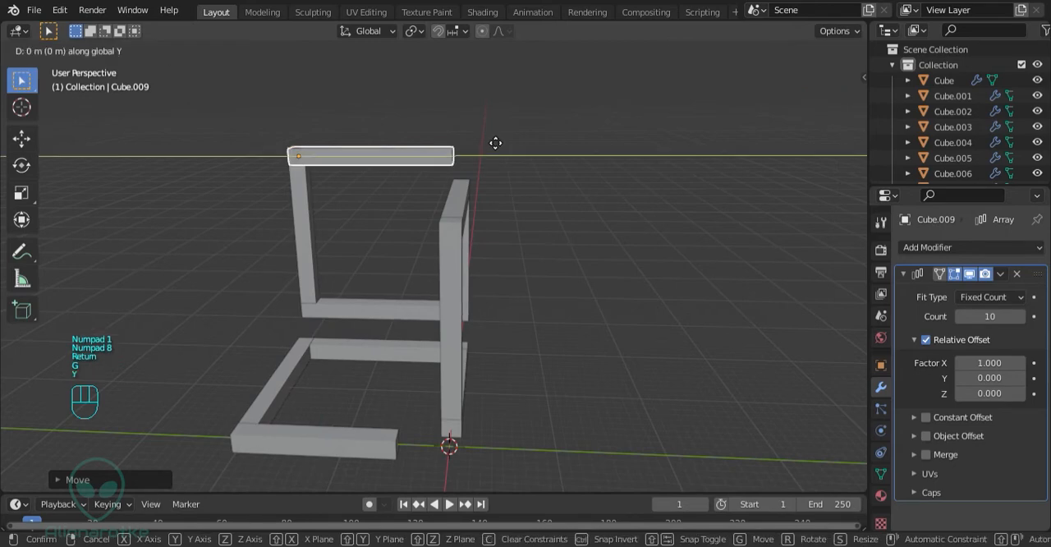
{"action": "key", "text": "KP_2"}
{"action": "key", "text": "KP_Subtract"}
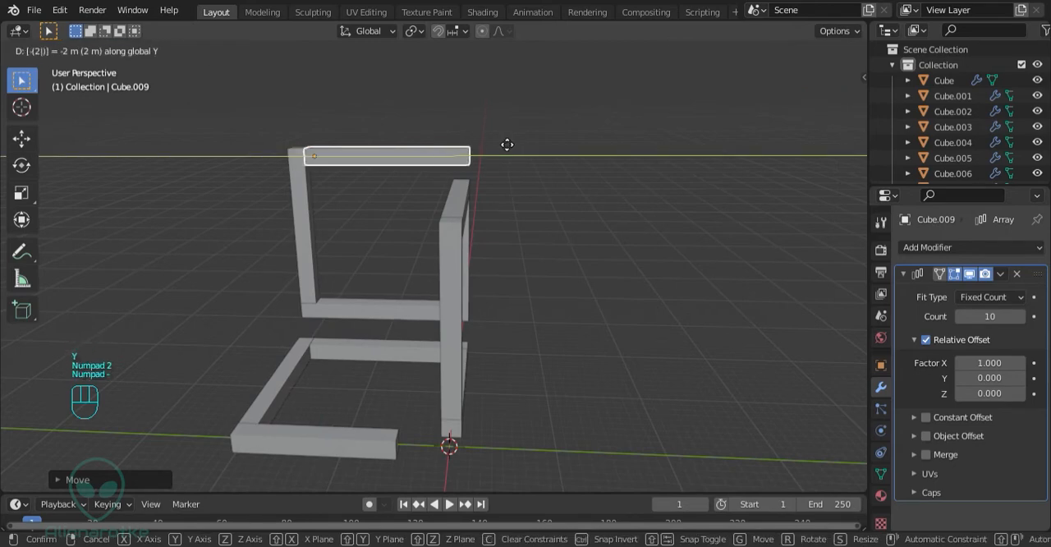
{"action": "key", "text": "Return"}
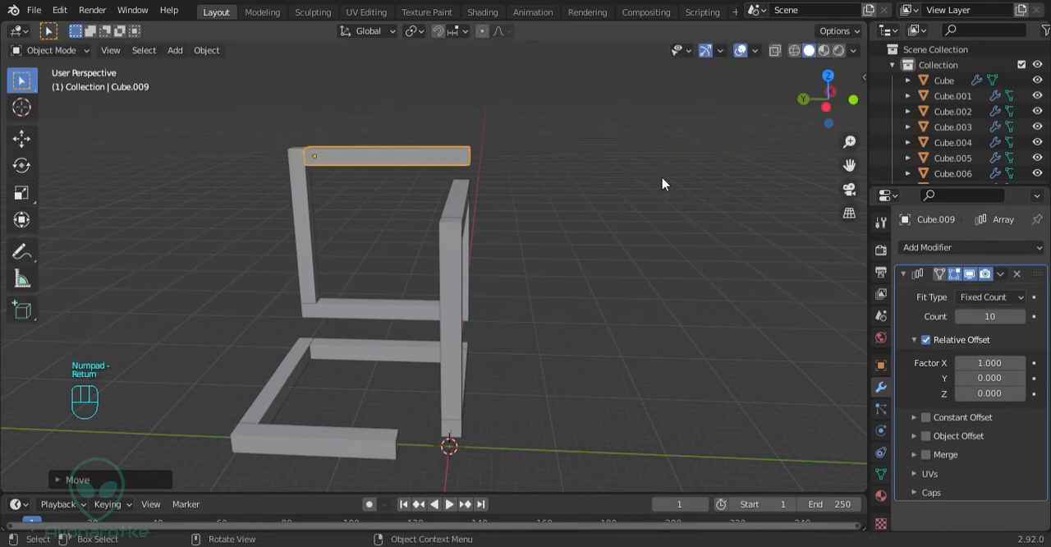
{"action": "left_click", "coordinate": [961, 316]}
{"action": "left_click", "coordinate": [961, 316]}
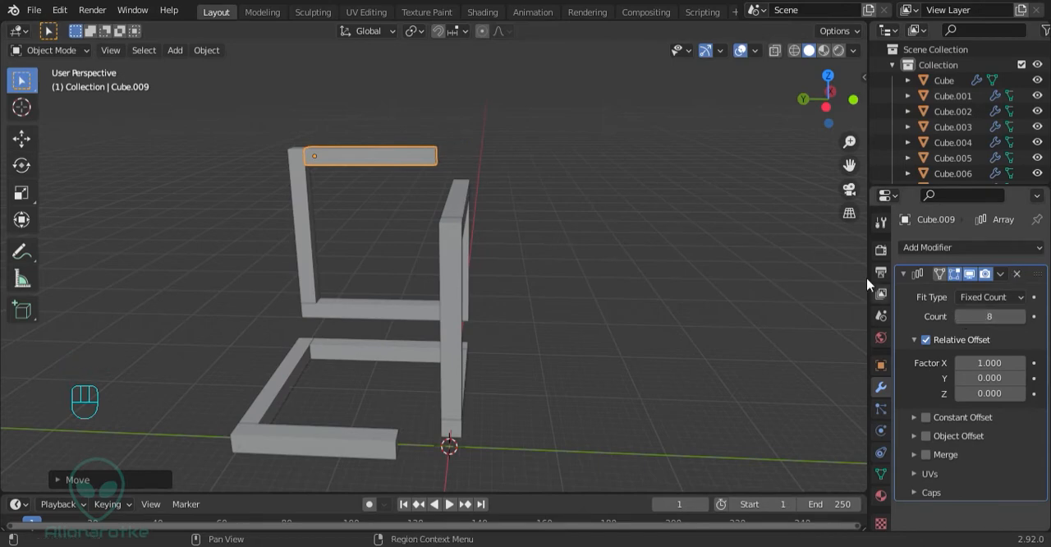
Duplicate the raised horizontal bar in place and rotate the copy -90° about the global Z axis
{"action": "middle_click_drag", "start_coordinate": [574, 213], "coordinate": [462, 227]}
{"action": "key", "text": "shift+d"}
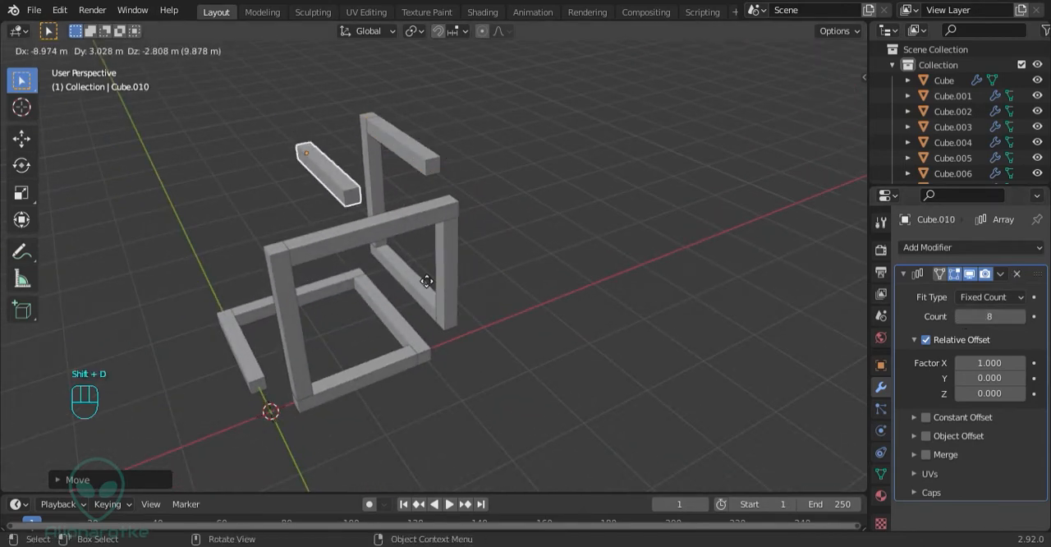
{"action": "key", "text": "r"}
{"action": "key", "text": "z"}
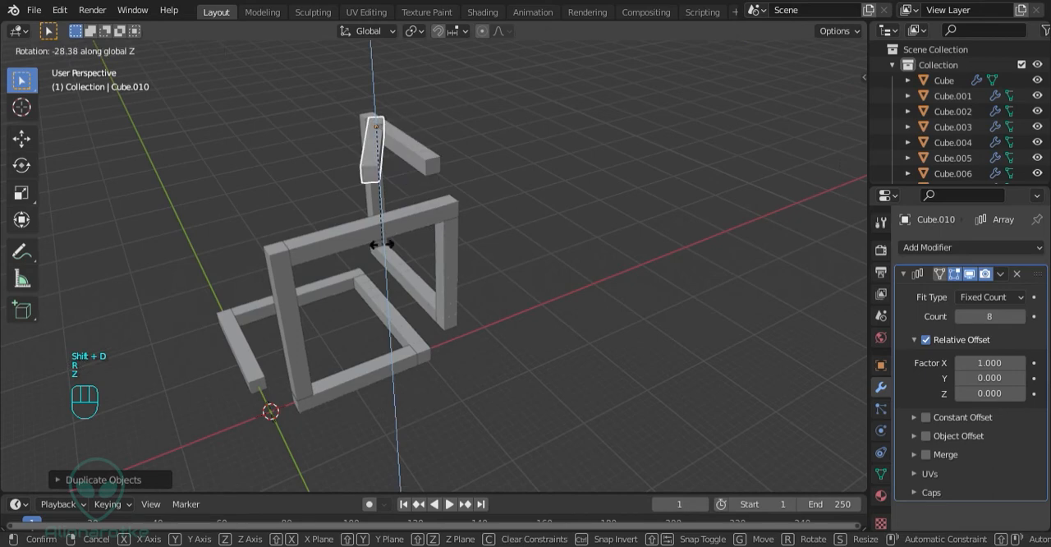
{"action": "key", "text": "KP_9"}
{"action": "key", "text": "KP_0"}
{"action": "key", "text": "KP_Subtract"}
{"action": "key", "text": "Return"}
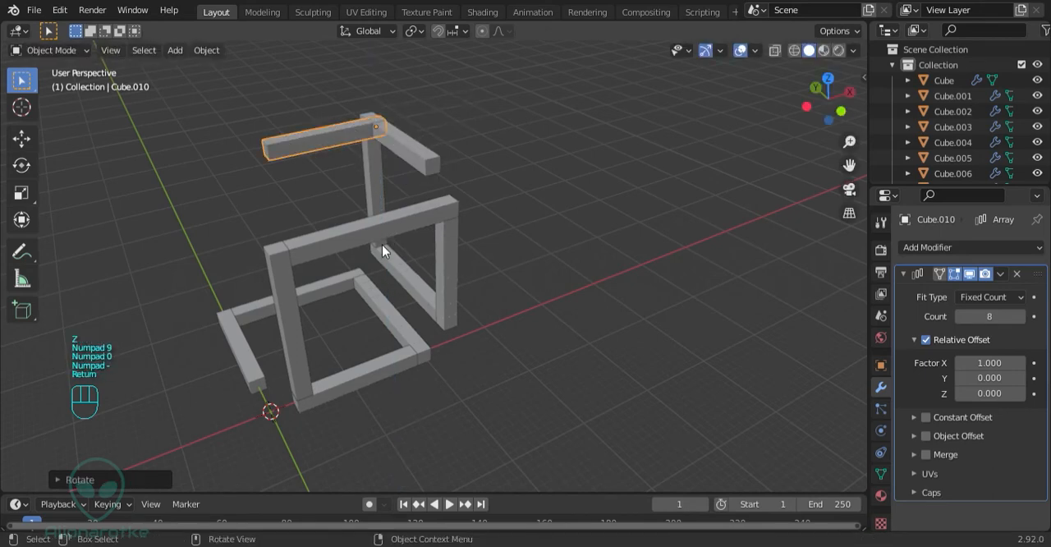
Move the rotated copy -14 m along the Y axis to the free end of the raised horizontal bar
{"action": "key", "text": "g"}
{"action": "key", "text": "y"}
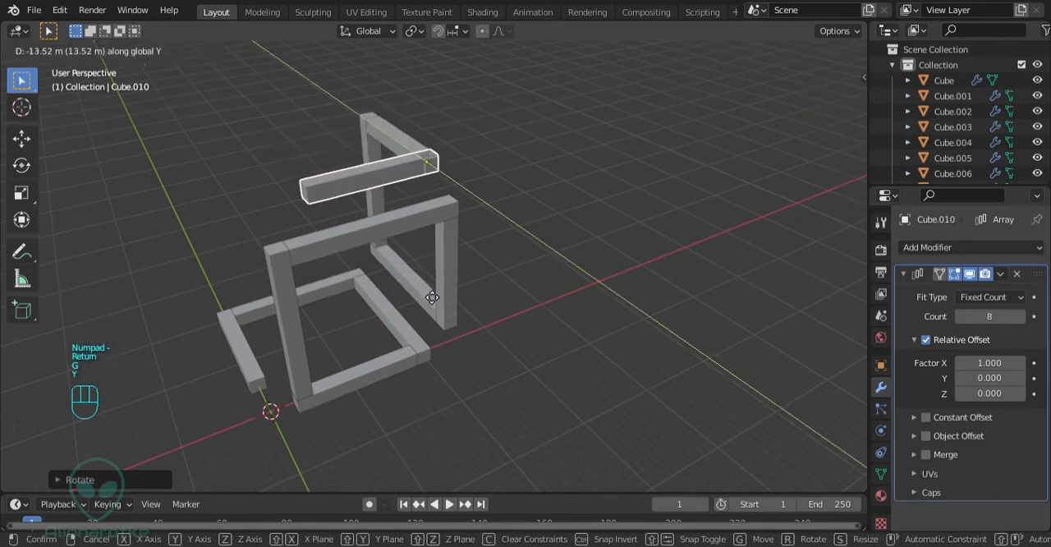
{"action": "key", "text": "KP_1"}
{"action": "key", "text": "KP_4"}
{"action": "key", "text": "KP_Subtract"}
{"action": "key", "text": "Return"}
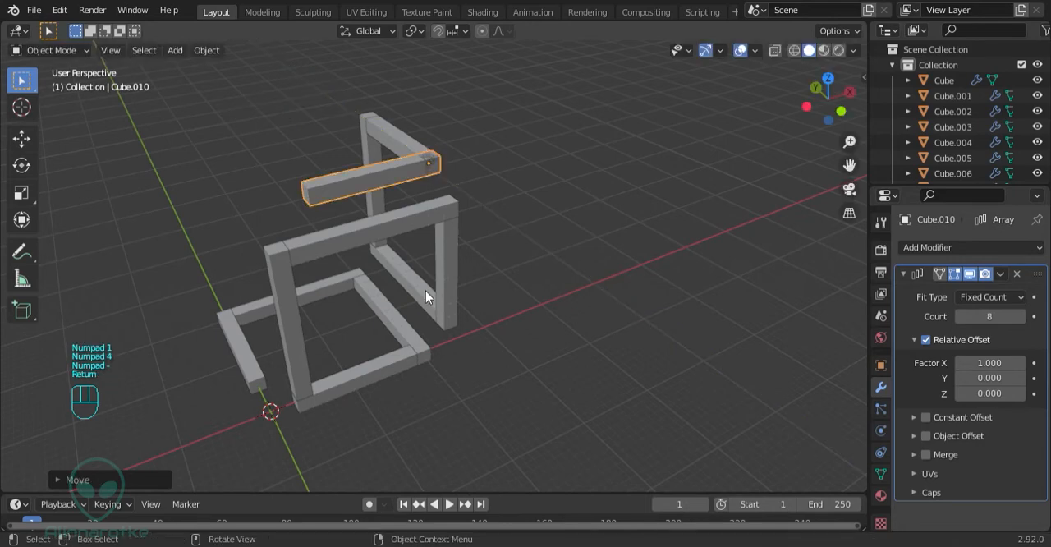
Move the selected upper bar -2 m along the X axis and set its array count to 10
{"action": "key", "text": "g"}
{"action": "key", "text": "y"}
{"action": "key", "text": "x"}
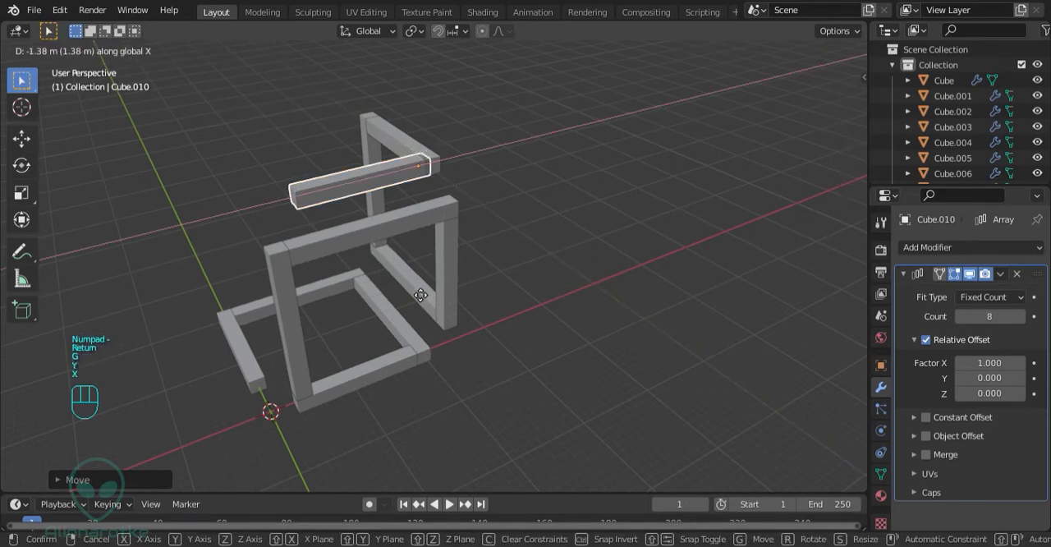
{"action": "key", "text": "KP_2"}
{"action": "key", "text": "KP_Subtract"}
{"action": "key", "text": "Return"}
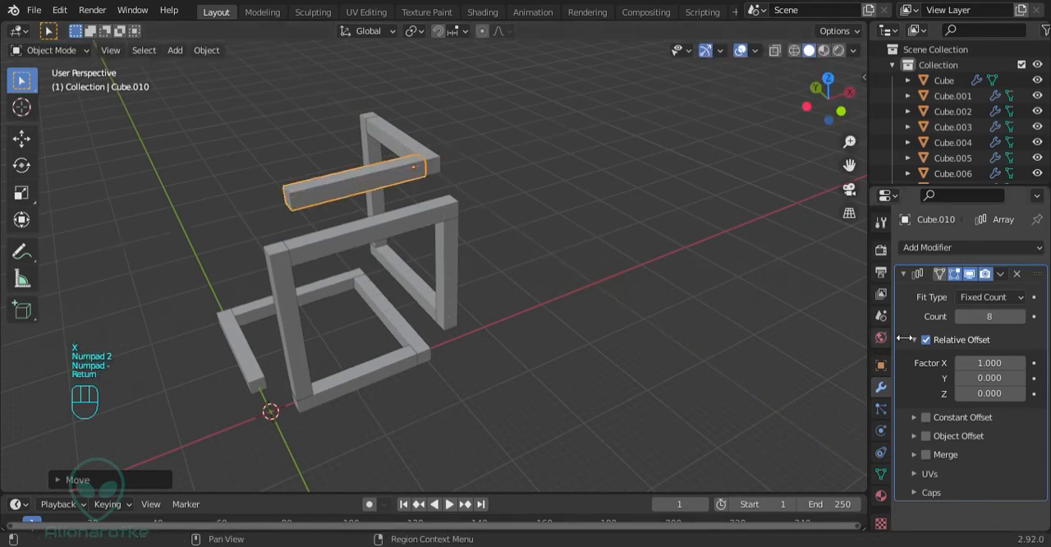
{"action": "left_click", "coordinate": [1023, 317]}
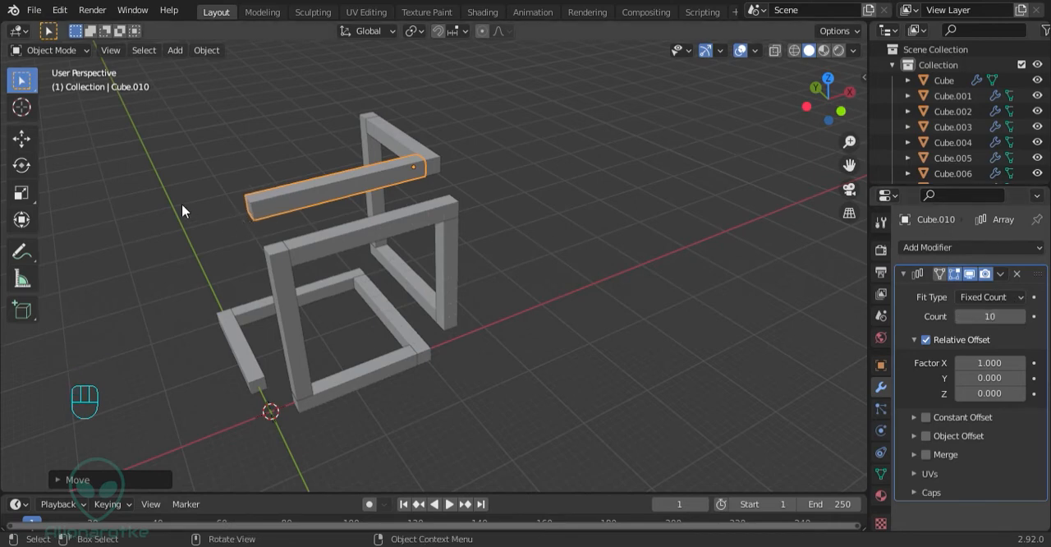
Duplicate the ten-cube upper bar in place and rotate the copy -90° about the global Z axis
{"action": "middle_click_drag", "start_coordinate": [183, 206], "coordinate": [505, 253]}
{"action": "key", "text": "shift+d"}
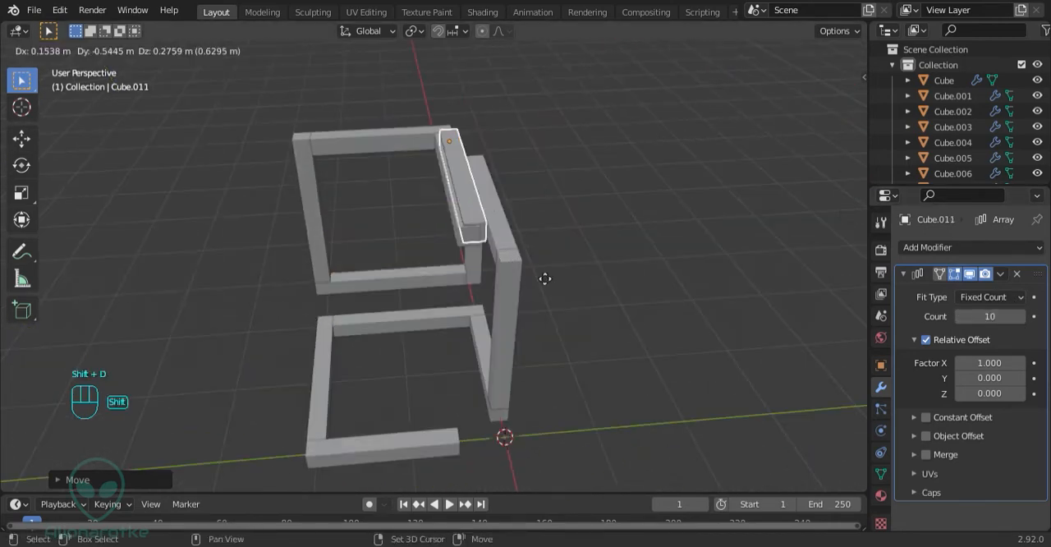
{"action": "key", "text": "r"}
{"action": "key", "text": "z"}
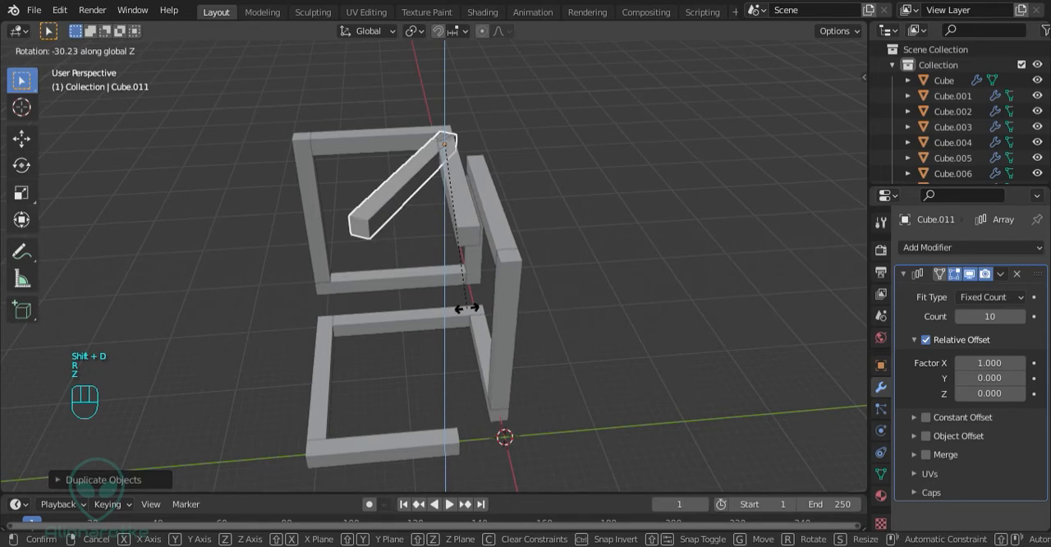
{"action": "key", "text": "KP_9"}
{"action": "key", "text": "KP_0"}
{"action": "key", "text": "KP_Subtract"}
{"action": "key", "text": "Return"}
Move the rotated copy -18 m along the X axis to the free end of the ten-cube upper bar
{"action": "key", "text": "g"}
{"action": "key", "text": "y"}
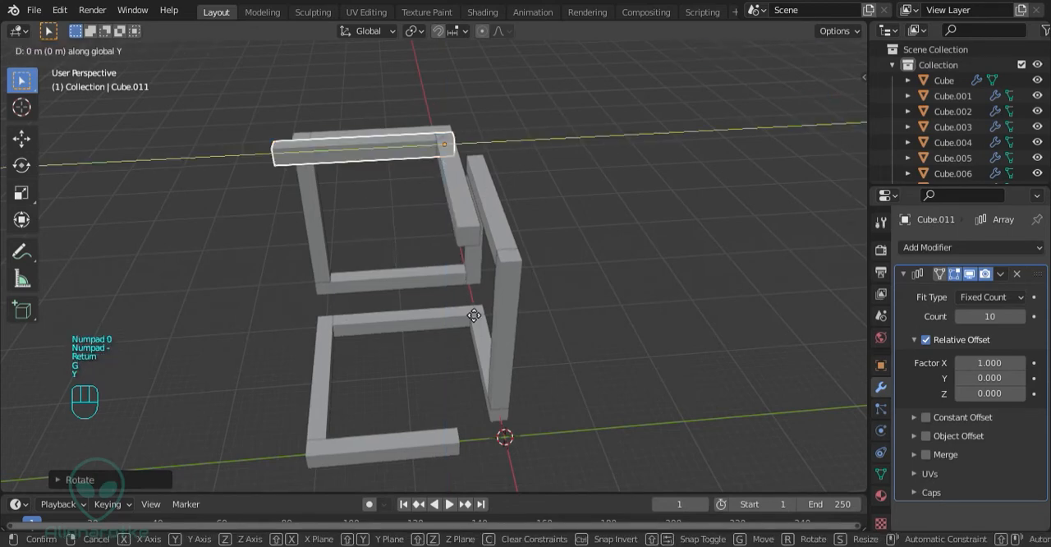
{"action": "key", "text": "x"}
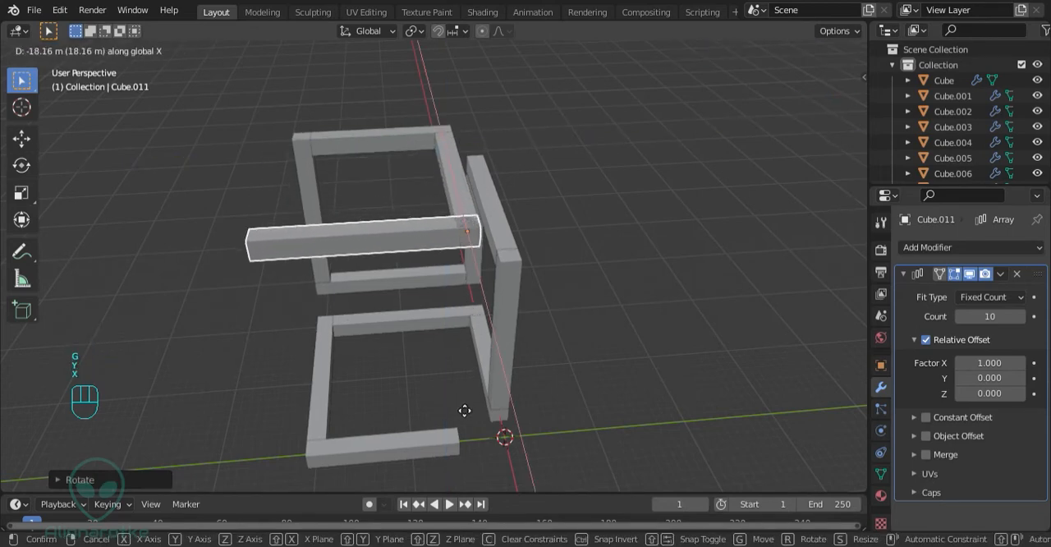
{"action": "key", "text": "KP_1"}
{"action": "key", "text": "KP_8"}
{"action": "key", "text": "KP_Subtract"}
{"action": "key", "text": "Return"}
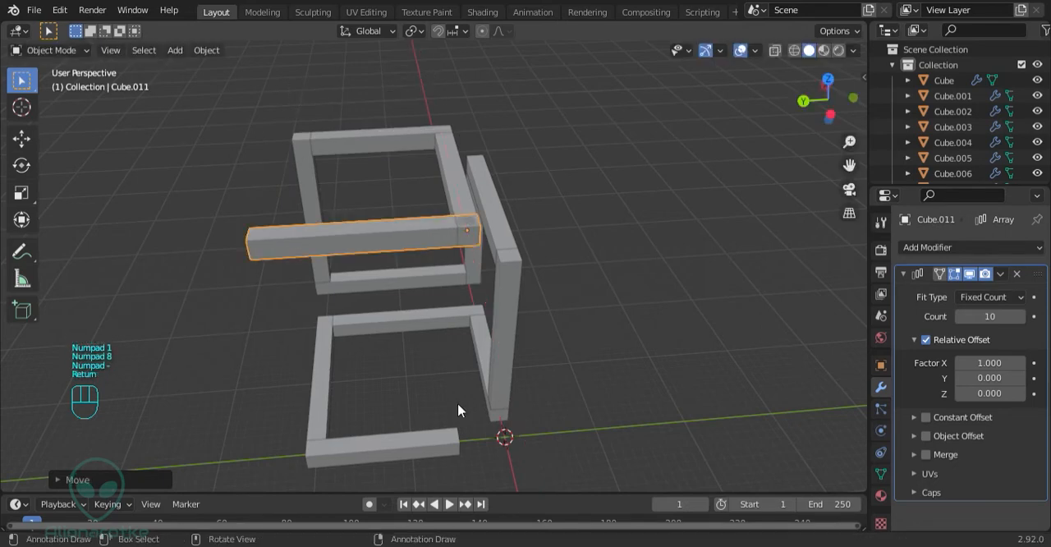
Shift the rotated upper bar 2 m along the Y axis so it butts against the adjoining bar
{"action": "middle_click_drag", "start_coordinate": [369, 271], "coordinate": [468, 265]}
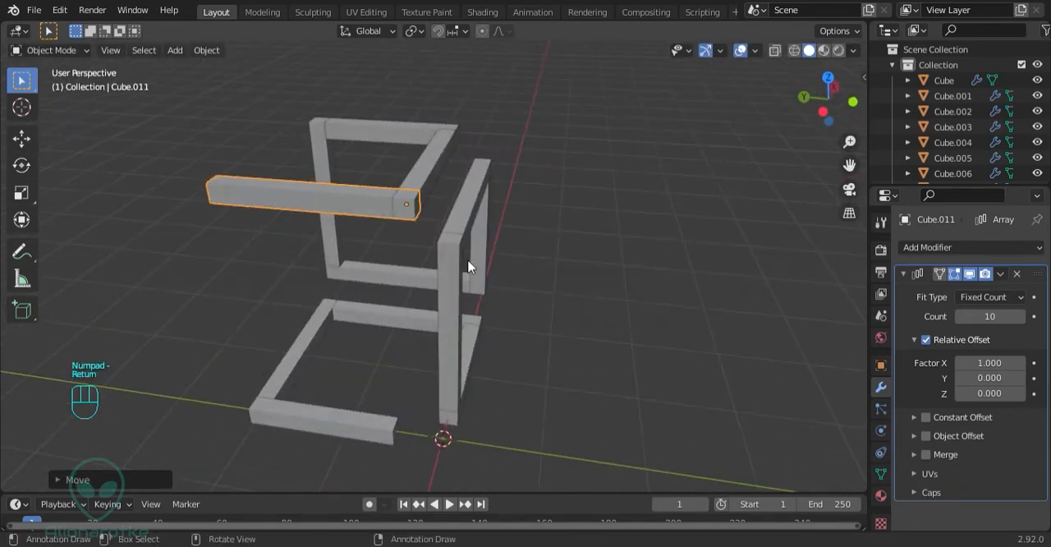
{"action": "key", "text": "g"}
{"action": "key", "text": "y"}
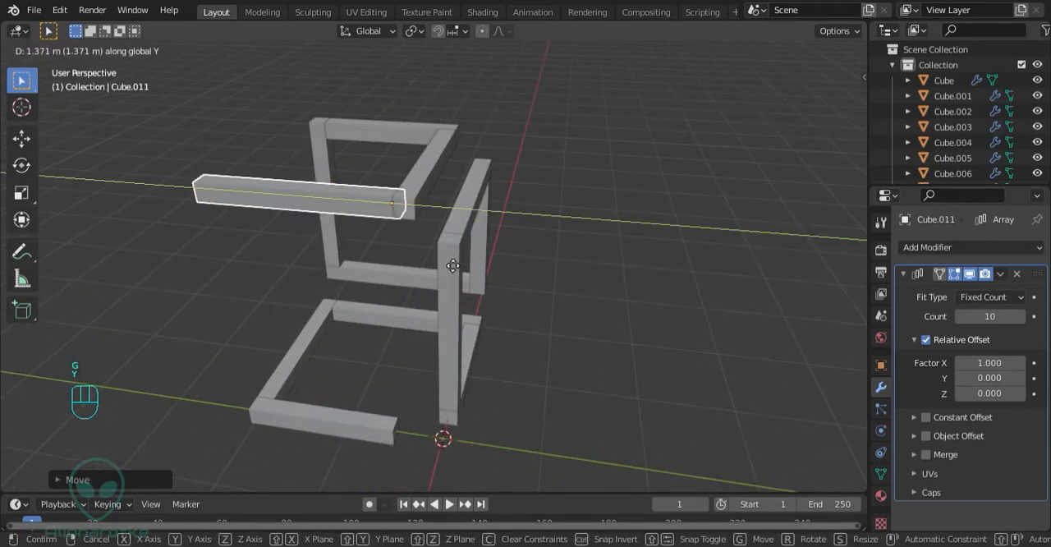
{"action": "key", "text": "KP_2"}
{"action": "key", "text": "Return"}
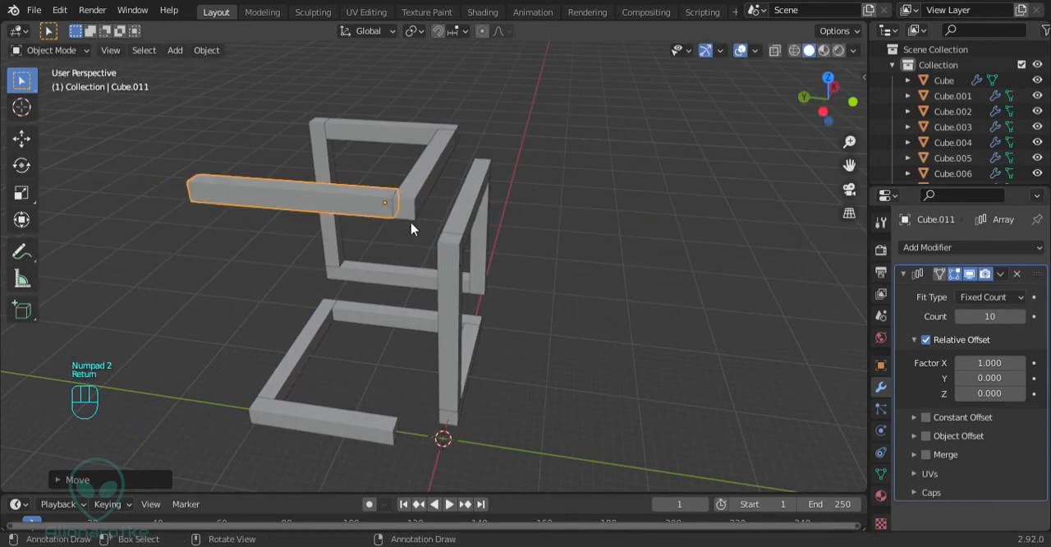
Duplicate the shifted upper bar in place and turn the new copy -90° about the global Z axis
{"action": "middle_click_drag", "start_coordinate": [413, 228], "coordinate": [408, 258]}
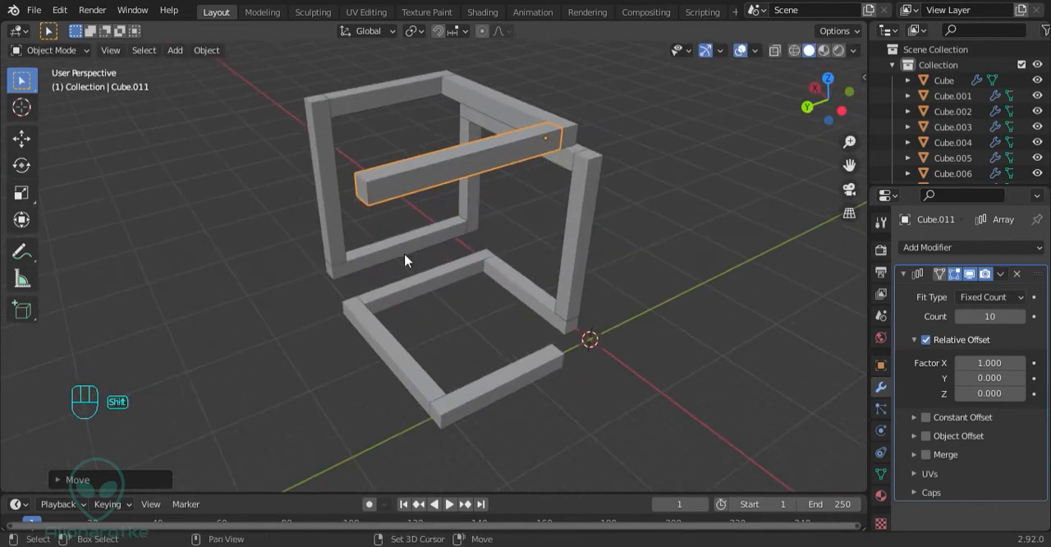
{"action": "key", "text": "shift+d"}
{"action": "right_click", "coordinate": [509, 298]}
{"action": "key", "text": "r"}
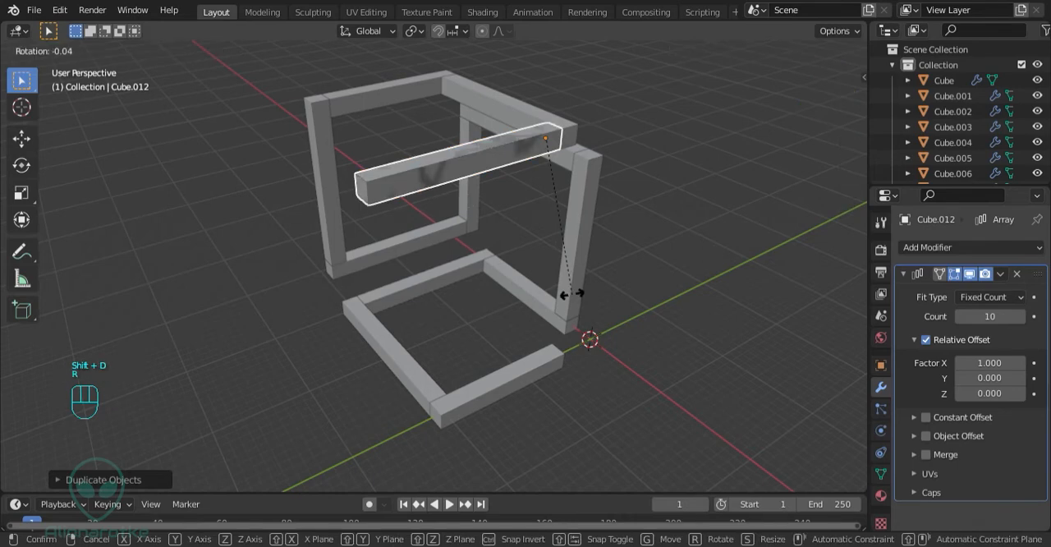
{"action": "key", "text": "z"}
{"action": "key", "text": "KP_9"}
{"action": "key", "text": "KP_0"}
{"action": "key", "text": "KP_Subtract"}
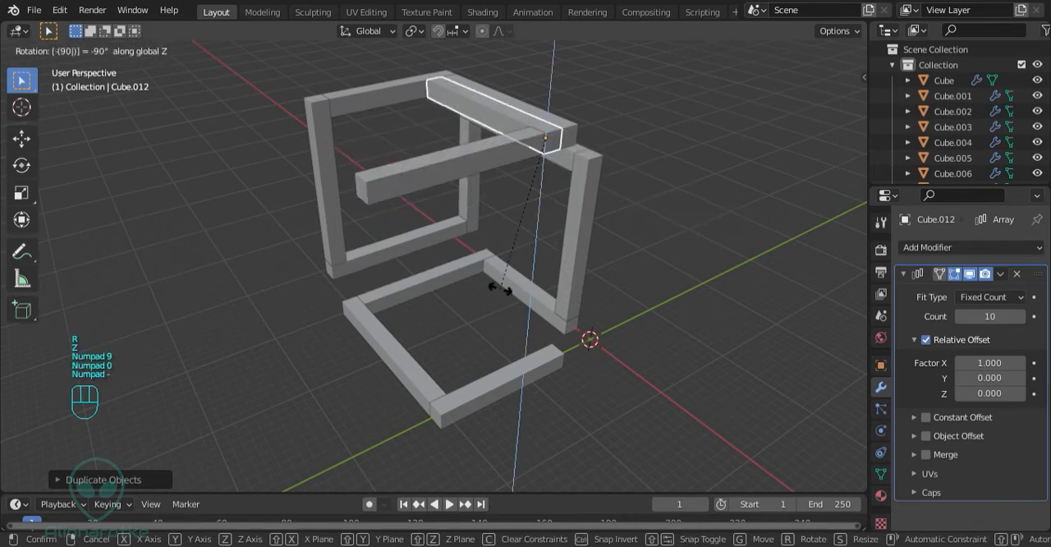
{"action": "key", "text": "Return"}
Move the new copy 18 m along the Y axis to the free end of the upper bar it was duplicated from
{"action": "key", "text": "g"}
{"action": "key", "text": "y"}
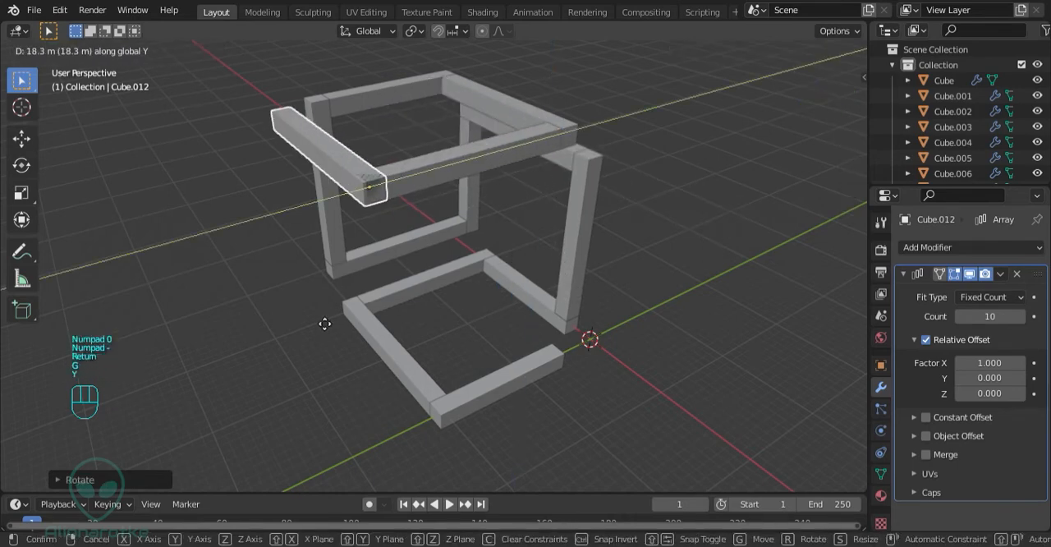
{"action": "key", "text": "KP_1"}
{"action": "key", "text": "KP_8"}
{"action": "key", "text": "Return"}
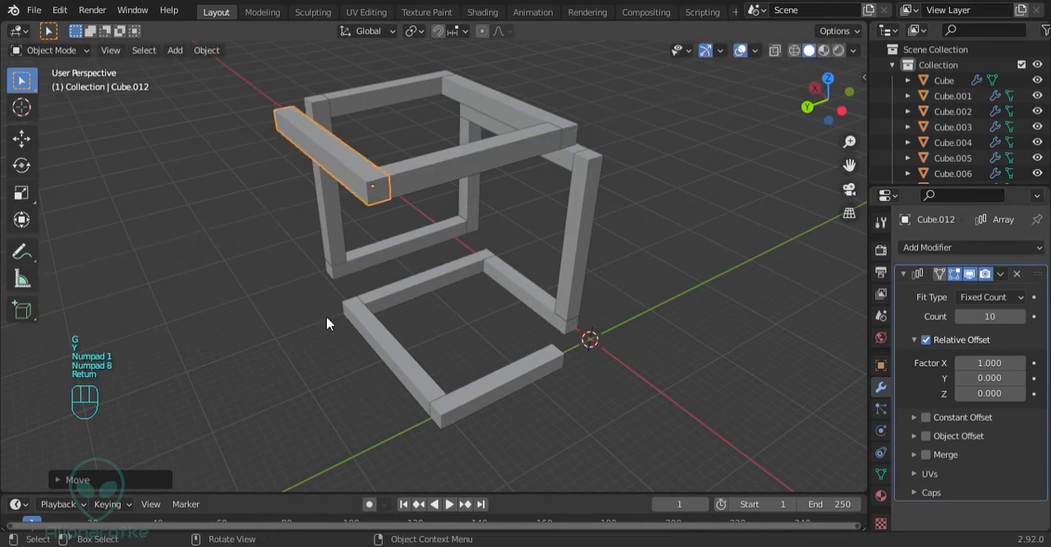
Move the copied upper bar 2 m along the X axis and set its array count to 8
{"action": "middle_click_drag", "start_coordinate": [333, 324], "coordinate": [711, 240]}
{"action": "key", "text": "g"}
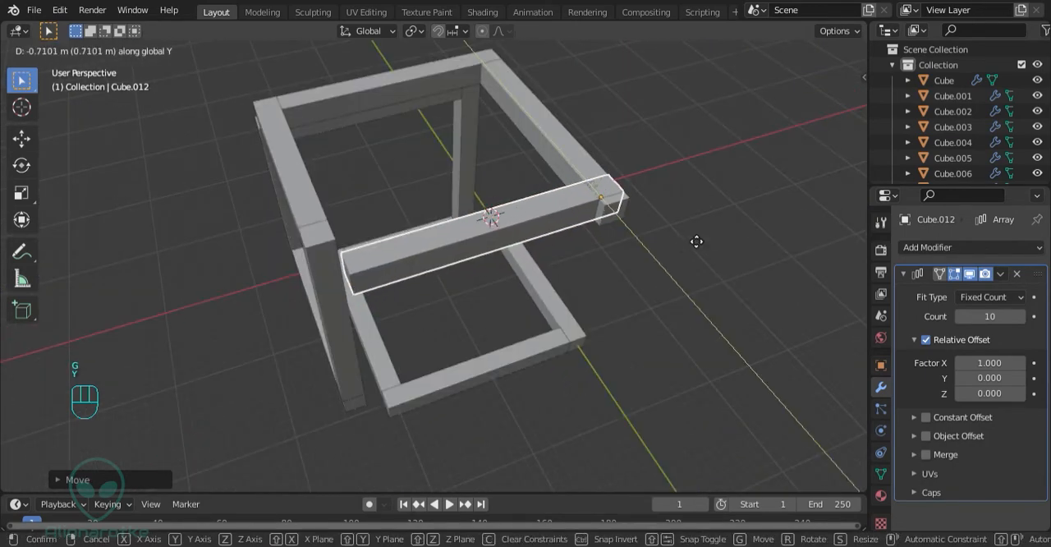
{"action": "type", "text": "x2"}
{"action": "key", "text": "Return"}
{"action": "middle_click_drag", "start_coordinate": [469, 248], "coordinate": [470, 206]}
{"action": "left_click", "coordinate": [961, 317]}
{"action": "left_click", "coordinate": [961, 317]}
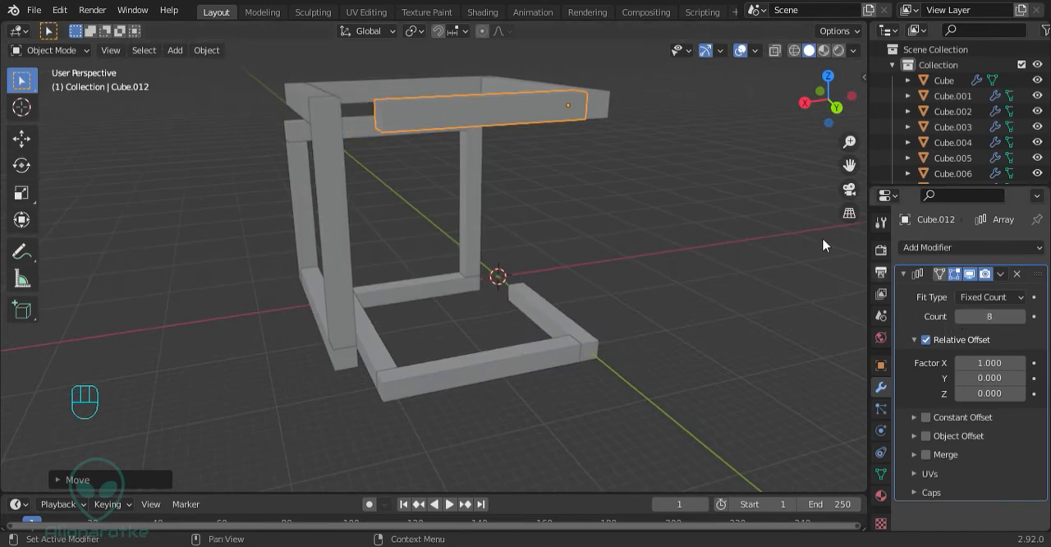
Duplicate the eight-cube upper bar in place and rotate the copy 90° about the global Y axis to stand upright
{"action": "middle_click_drag", "start_coordinate": [503, 169], "coordinate": [483, 180]}
{"action": "key", "text": "shift+d"}
{"action": "type", "text": "r"}
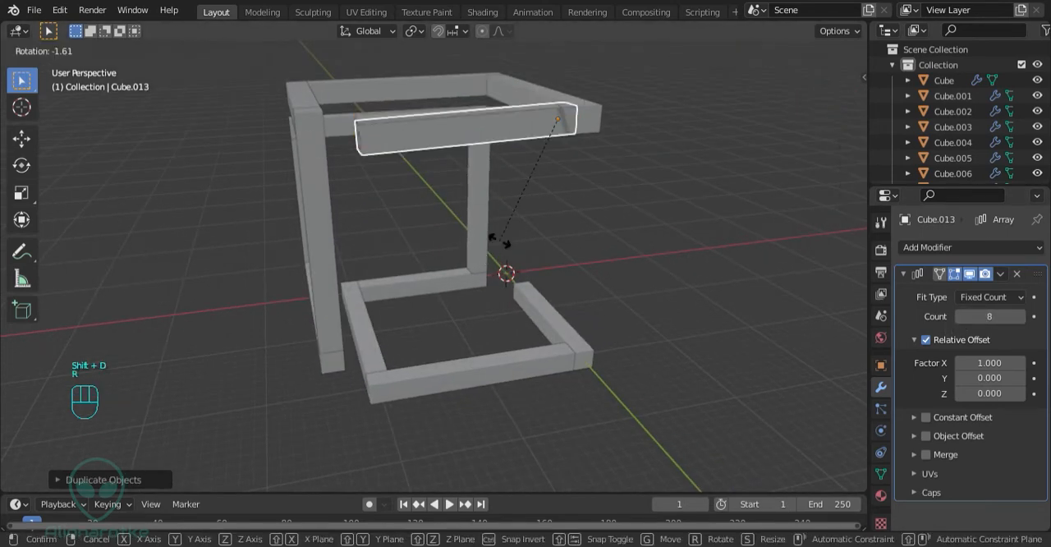
{"action": "type", "text": "y"}
{"action": "type", "text": "90"}
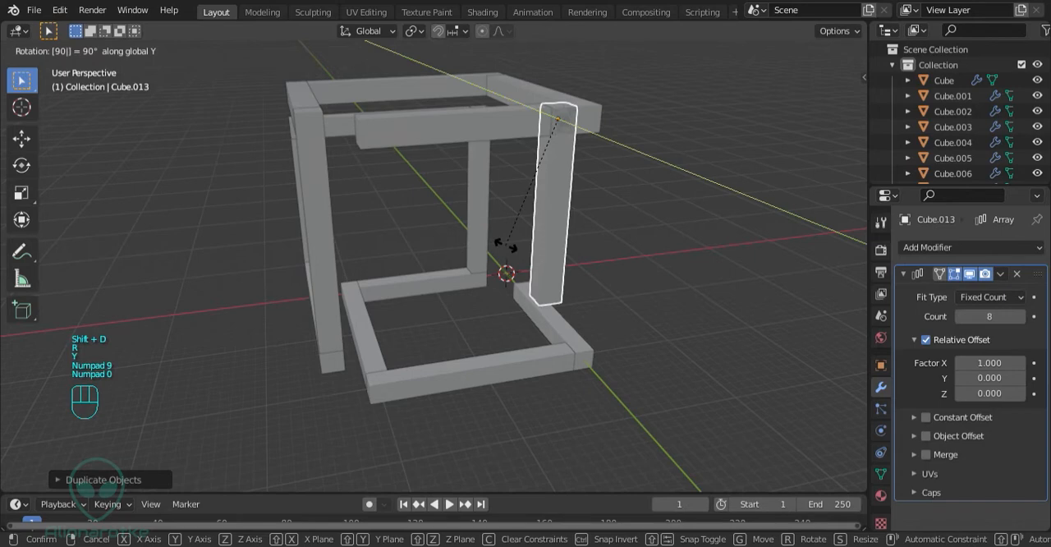
{"action": "key", "text": "Return"}
Move the upright copy 14 m along the X axis to the free end of the eight-cube upper bar
{"action": "key", "text": "g"}
{"action": "key", "text": "y"}
{"action": "key", "text": "x"}
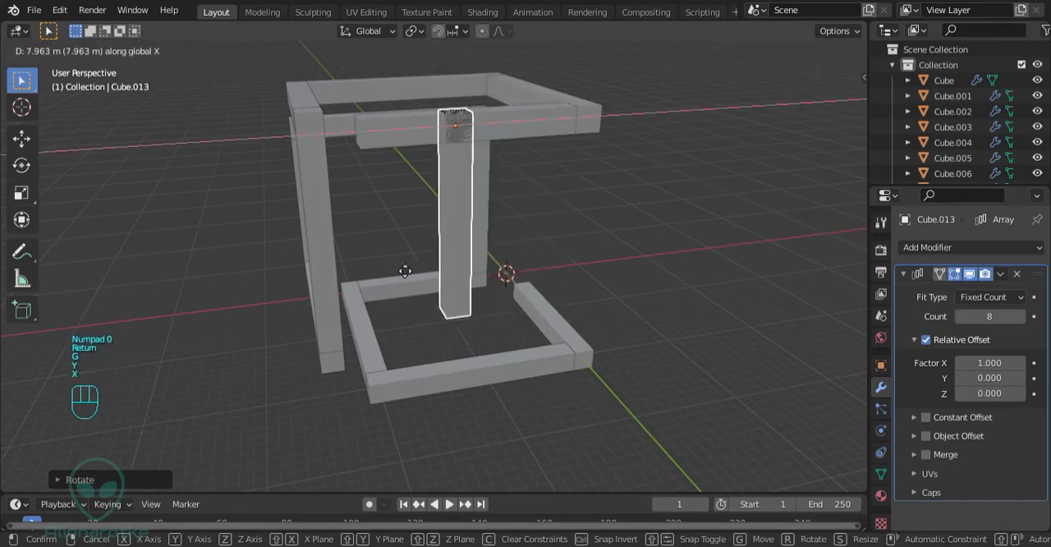
{"action": "type", "text": "14"}
{"action": "key", "text": "Return"}
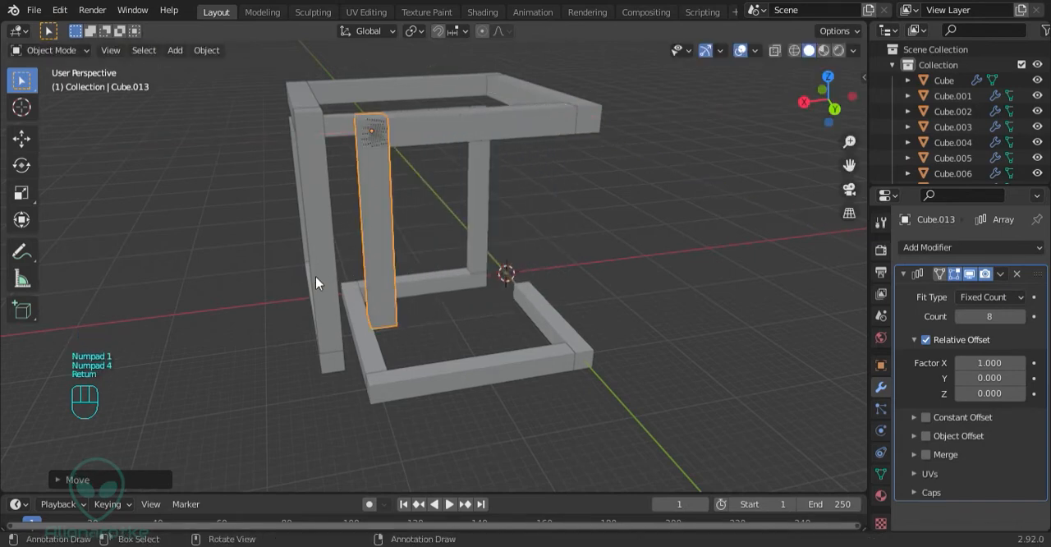
Move the upright bar -2 m along the Z axis and set its array count to 10
{"action": "key", "text": "g"}
{"action": "type", "text": "z"}
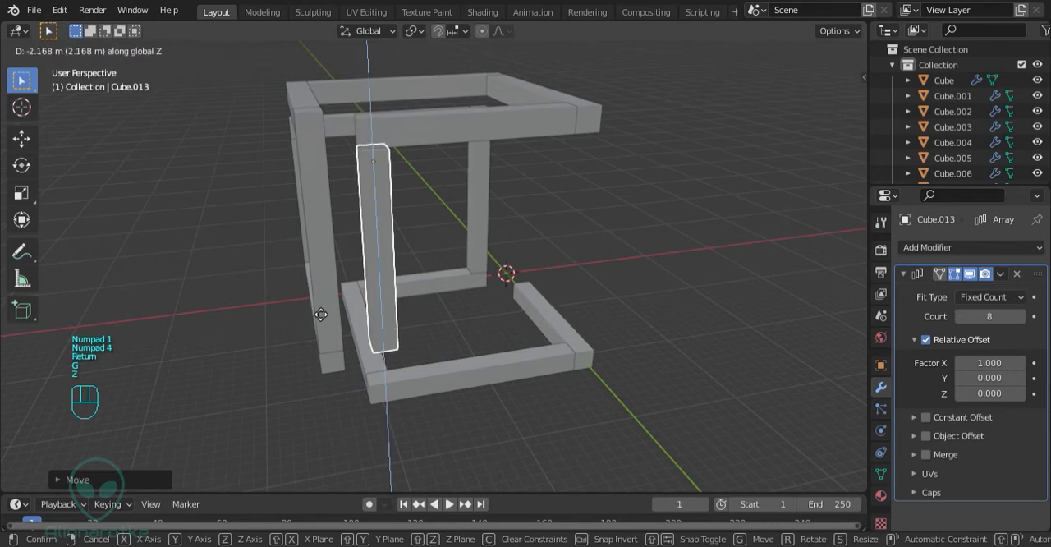
{"action": "type", "text": "2-"}
{"action": "key", "text": "Return"}
{"action": "middle_click_drag", "start_coordinate": [314, 307], "coordinate": [382, 292]}
{"action": "left_click", "coordinate": [1021, 317]}
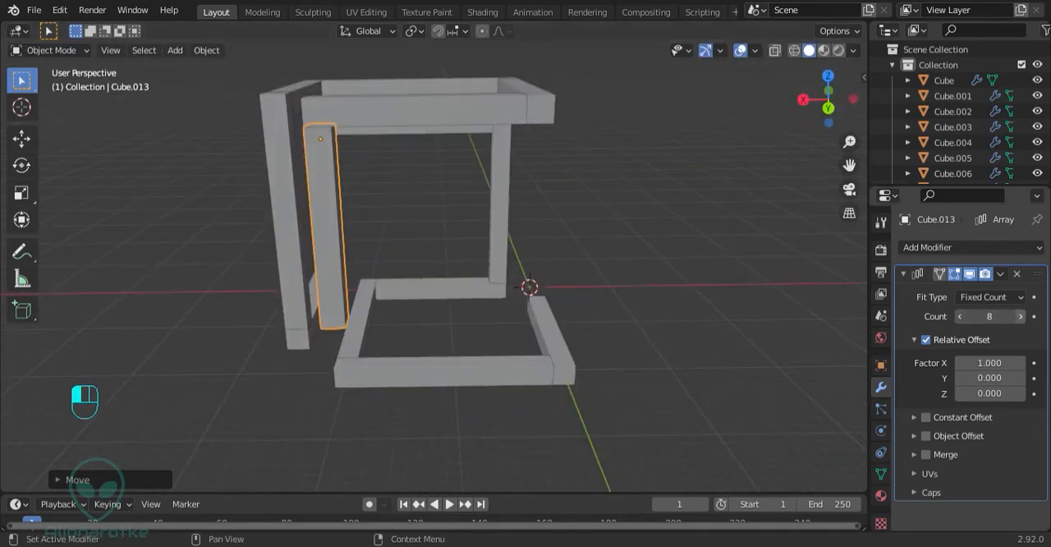
{"action": "left_click", "coordinate": [1021, 317]}
Duplicate the ten-cube upright bar in place and rotate the copy 90° about the global Y axis to lie horizontally
{"action": "middle_click_drag", "start_coordinate": [341, 317], "coordinate": [342, 280], "text": "shift"}
{"action": "middle_click_drag", "start_coordinate": [341, 279], "coordinate": [352, 244]}
{"action": "middle_click_drag", "start_coordinate": [436, 239], "coordinate": [441, 262]}
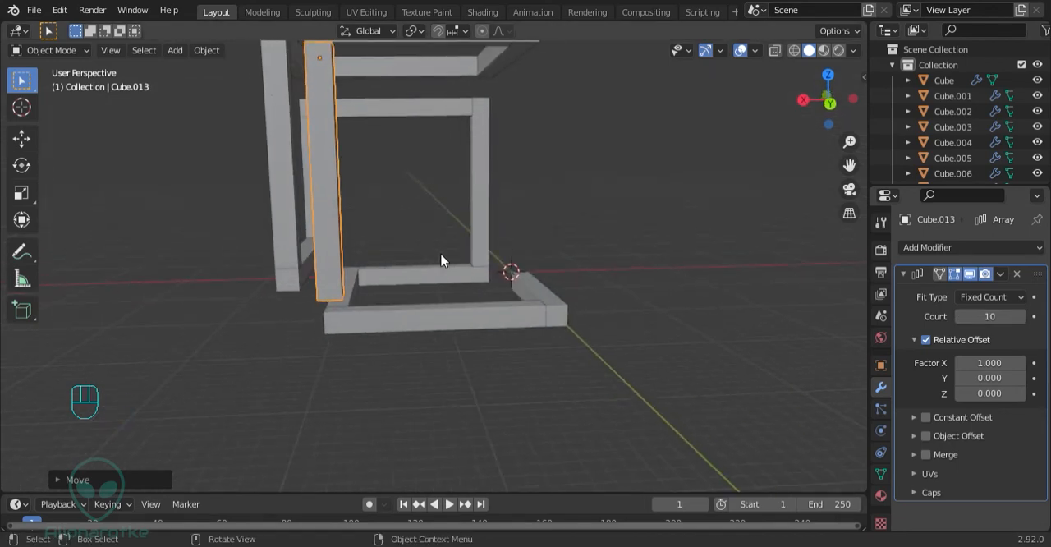
{"action": "key", "text": "shift+d"}
{"action": "key", "text": "r"}
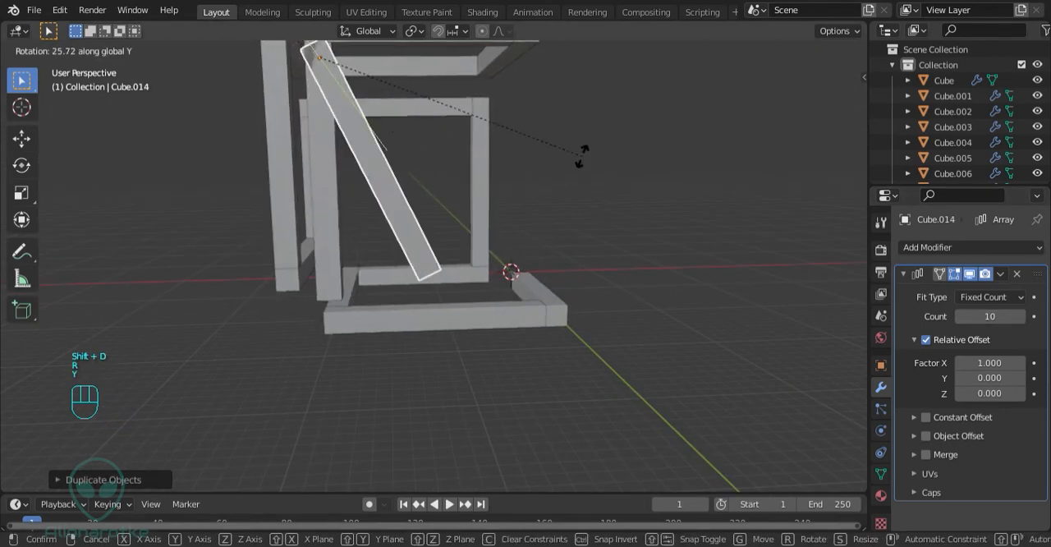
{"action": "type", "text": "y90"}
{"action": "key", "text": "Return"}
Lower the horizontal copy -18 m along the Z axis to the foot of the upright bar
{"action": "key", "text": "g"}
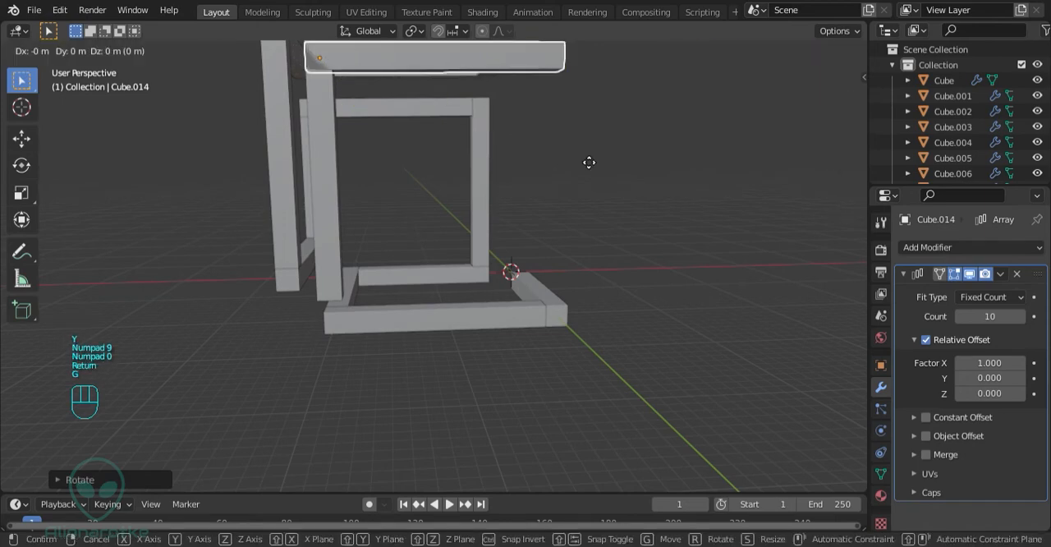
{"action": "key", "text": "z"}
{"action": "key", "text": "KP_1"}
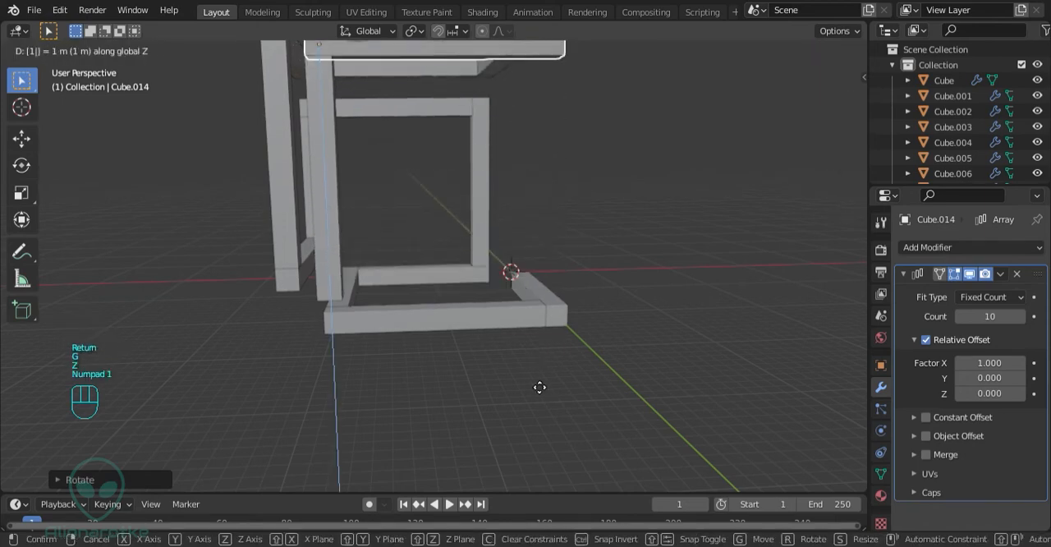
{"action": "key", "text": "KP_8"}
{"action": "key", "text": "KP_Subtract"}
{"action": "key", "text": "KP_Enter"}
Move the lowered horizontal bar -2 m along the X axis so it starts beside the upright bar
{"action": "key", "text": "g"}
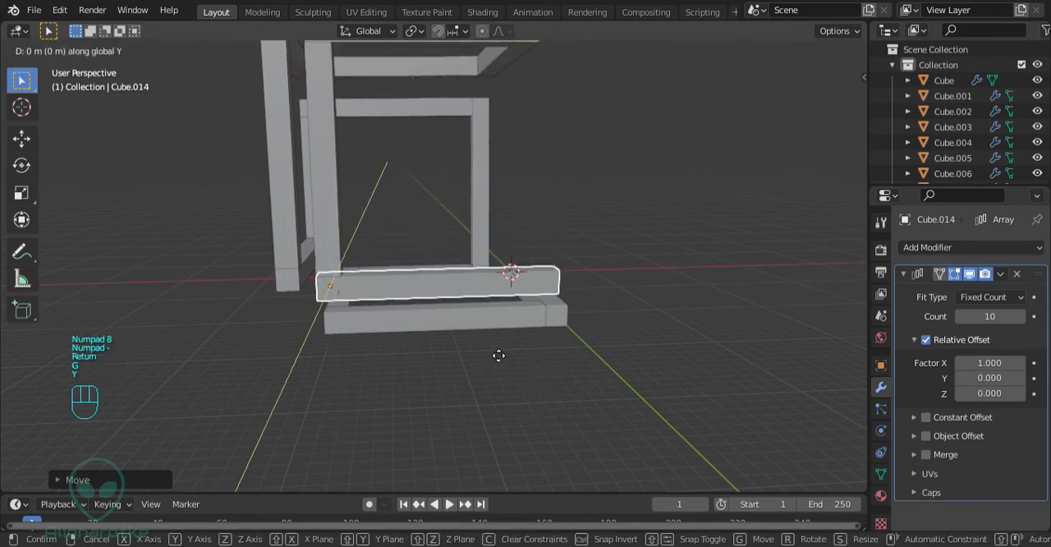
{"action": "key", "text": "y"}
{"action": "key", "text": "z"}
{"action": "key", "text": "x"}
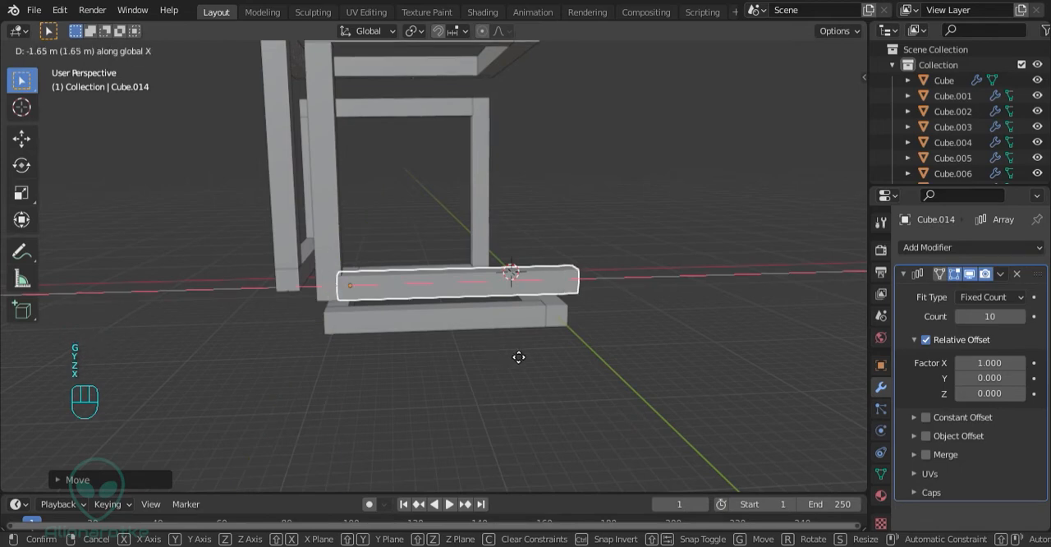
{"action": "key", "text": "KP_2"}
{"action": "key", "text": "KP_Subtract"}
{"action": "key", "text": "Return"}
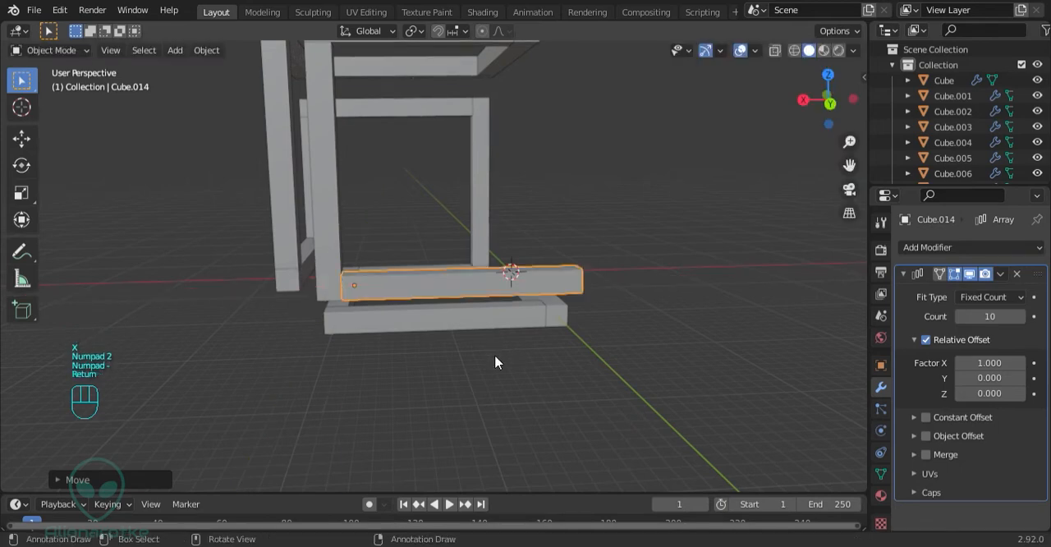
Duplicate the lowered horizontal bar in place and rotate the copy 90° about the global Y axis to stand upright
{"action": "middle_click_drag", "start_coordinate": [570, 291], "coordinate": [498, 383]}
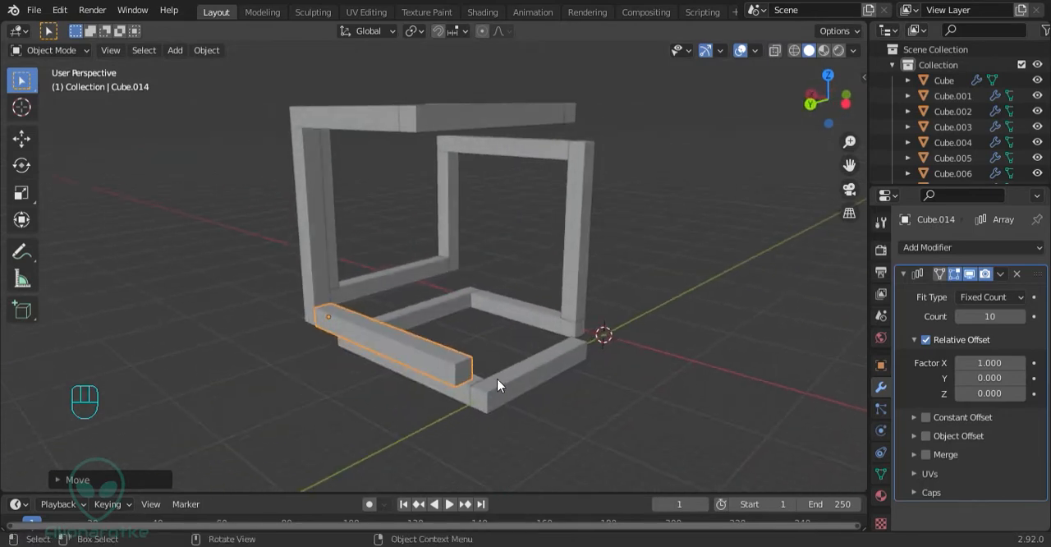
{"action": "key", "text": "shift+d"}
{"action": "key", "text": "r"}
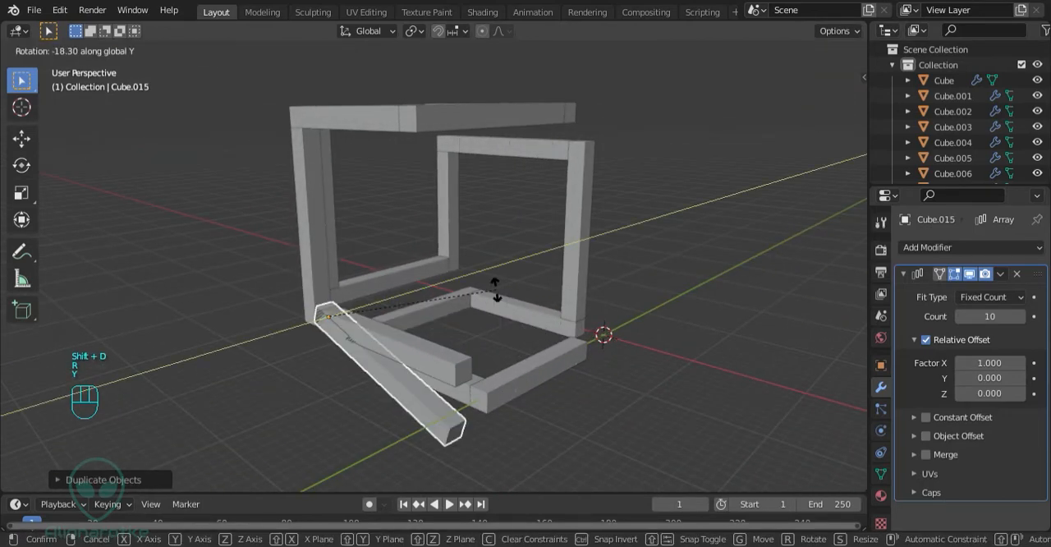
{"action": "key", "text": "y"}
{"action": "key", "text": "KP_9"}
{"action": "key", "text": "KP_0"}
{"action": "key", "text": "Return"}
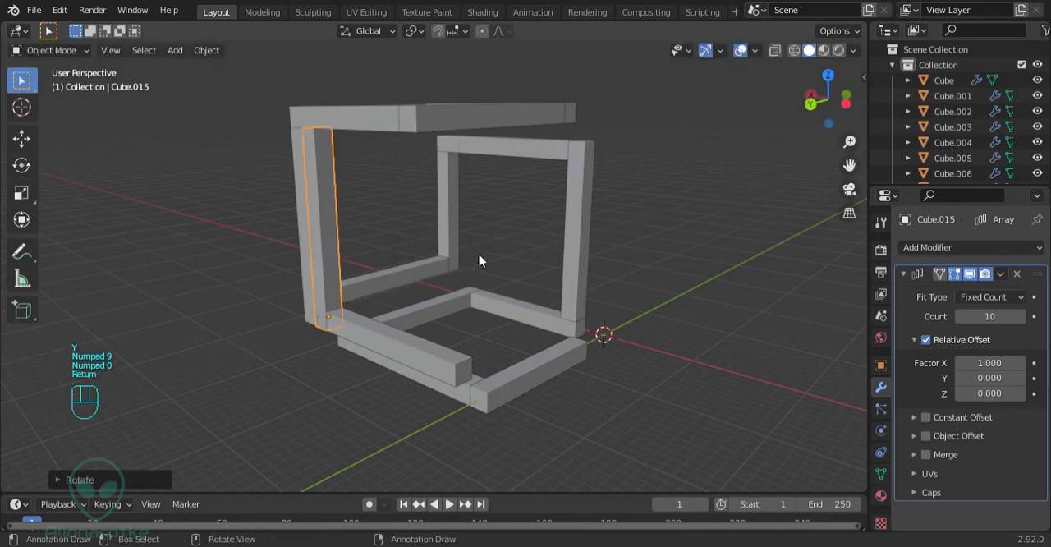
Move the upright copy -18 m along the X axis to the far end of the horizontal bar
{"action": "key", "text": "g"}
{"action": "key", "text": "y"}
{"action": "key", "text": "x"}
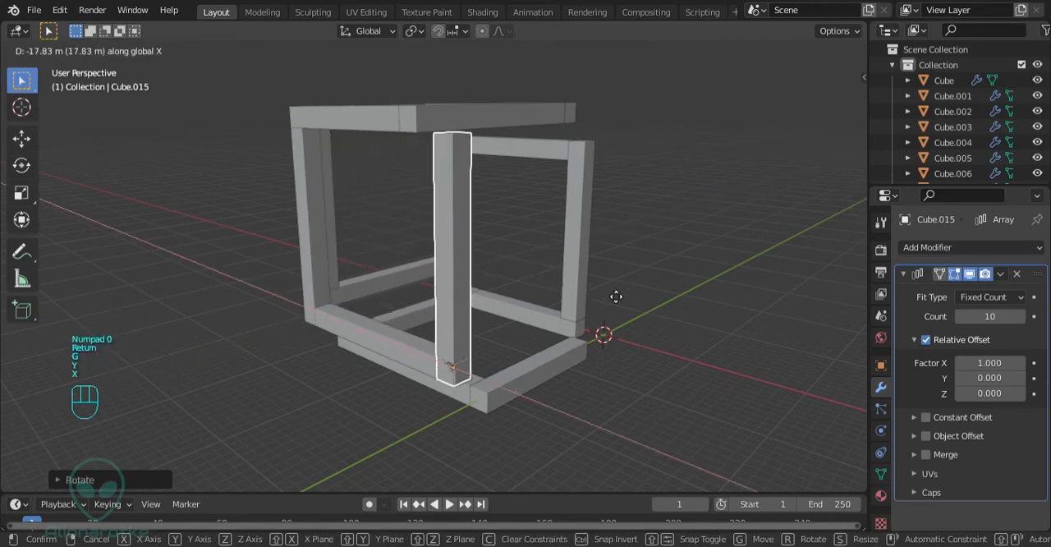
{"action": "key", "text": "KP_1"}
{"action": "key", "text": "KP_8"}
{"action": "key", "text": "KP_Subtract"}
{"action": "key", "text": "Return"}
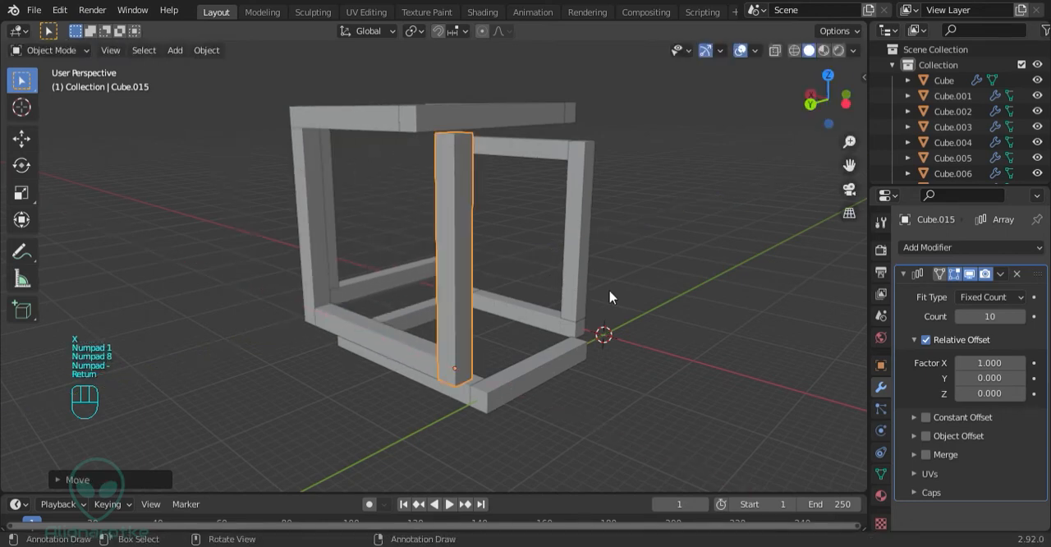
Raise the upright bar 2 m along the Z axis and set its Array count to 8
{"action": "key", "text": "g"}
{"action": "key", "text": "z"}
{"action": "key", "text": "KP_2"}
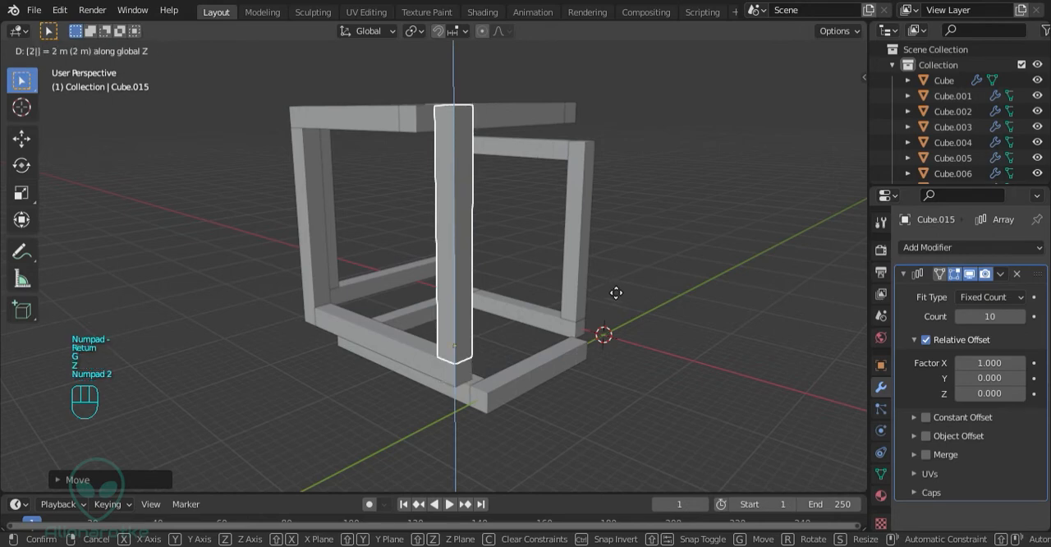
{"action": "key", "text": "Return"}
{"action": "middle_click_drag", "start_coordinate": [609, 287], "coordinate": [495, 285]}
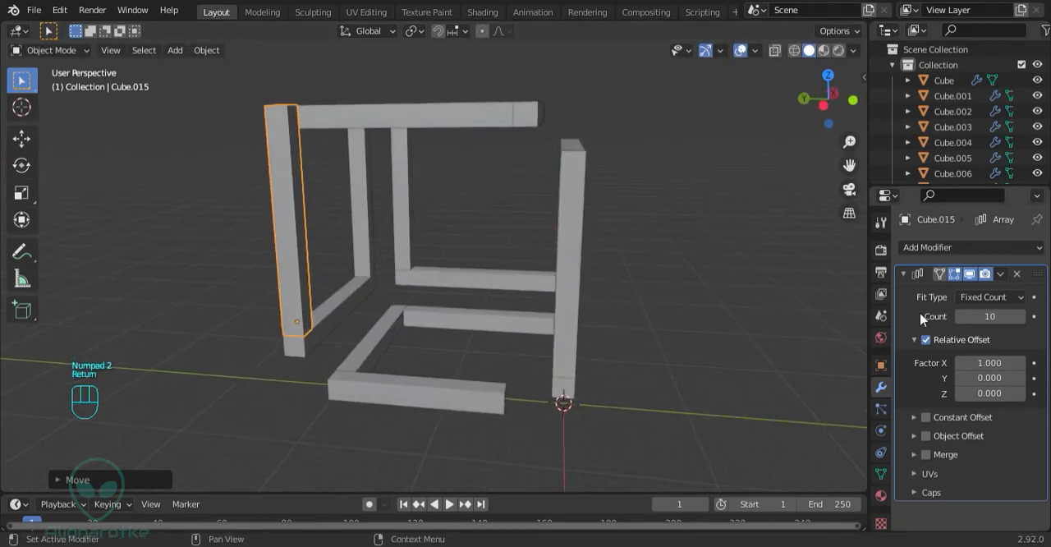
{"action": "left_click", "coordinate": [962, 316]}
{"action": "left_click", "coordinate": [962, 316]}
Duplicate the eight-cube upright bar in place and rotate the copy 90° about the global X axis to lie horizontally
{"action": "middle_click_drag", "start_coordinate": [385, 261], "coordinate": [356, 257]}
{"action": "key", "text": "shift+d"}
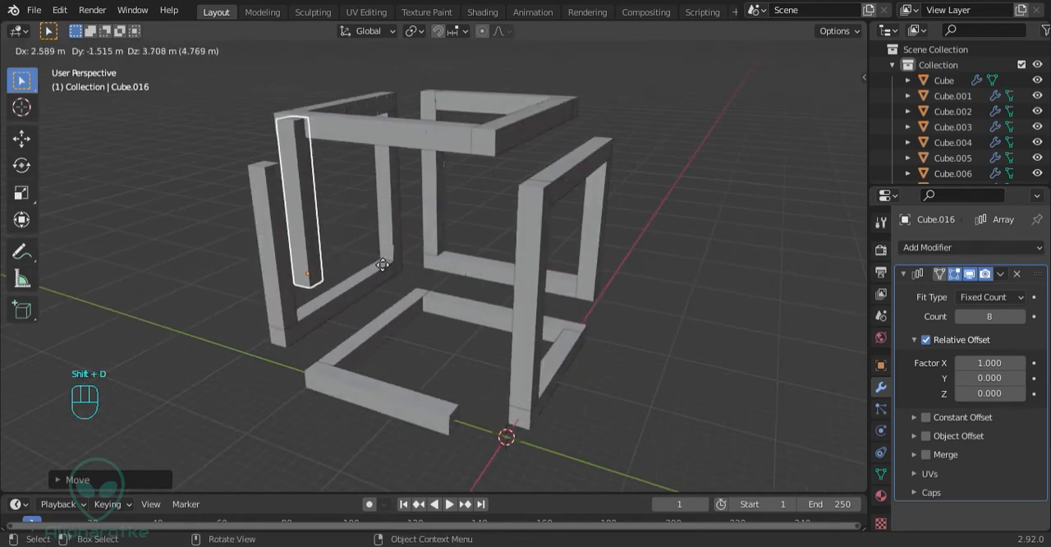
{"action": "key", "text": "r"}
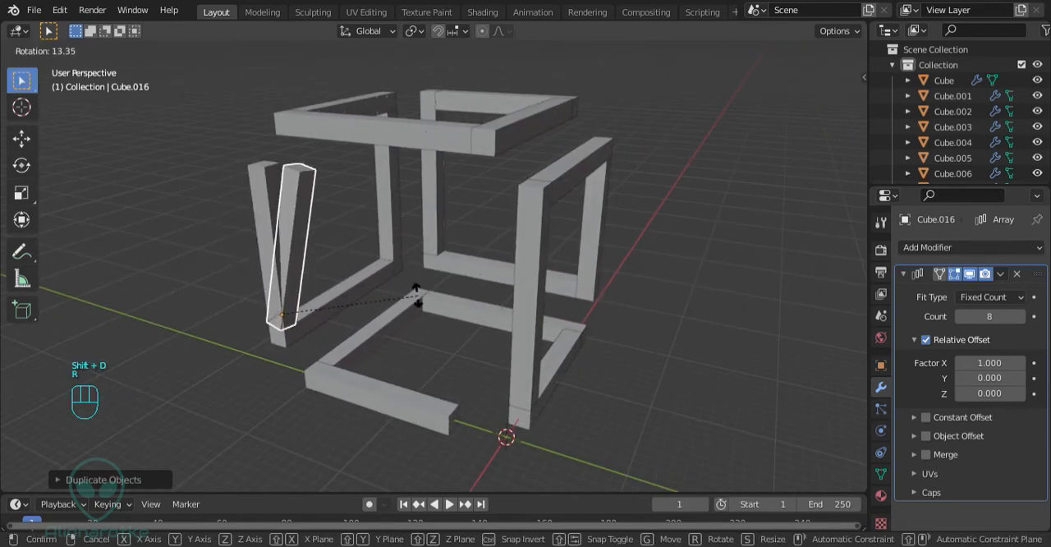
{"action": "key", "text": "x"}
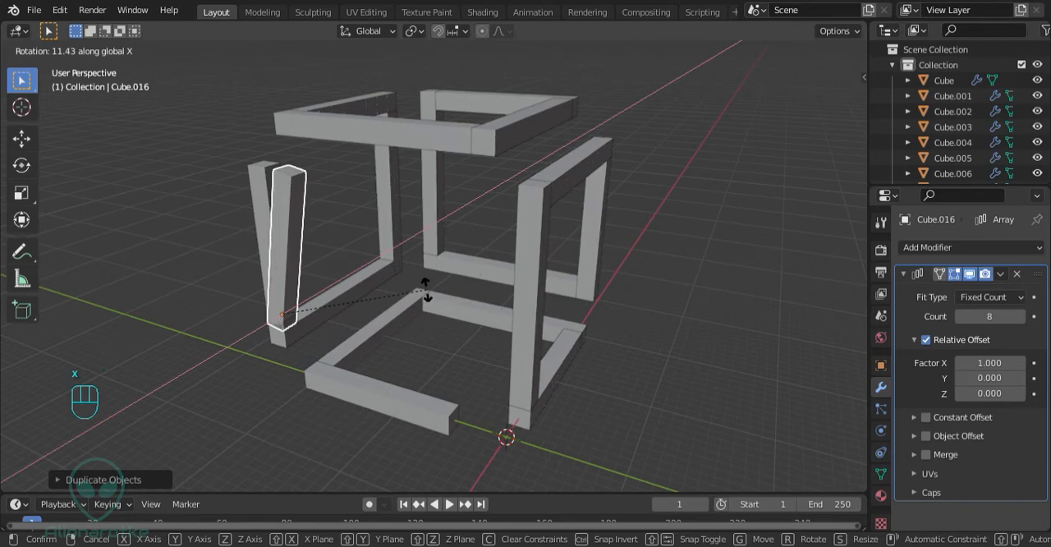
{"action": "key", "text": "KP_9"}
{"action": "key", "text": "KP_0"}
{"action": "key", "text": "Return"}
Raise the horizontal copy 14 m along the Z axis to the head of the upright bar
{"action": "key", "text": "g"}
{"action": "key", "text": "z"}
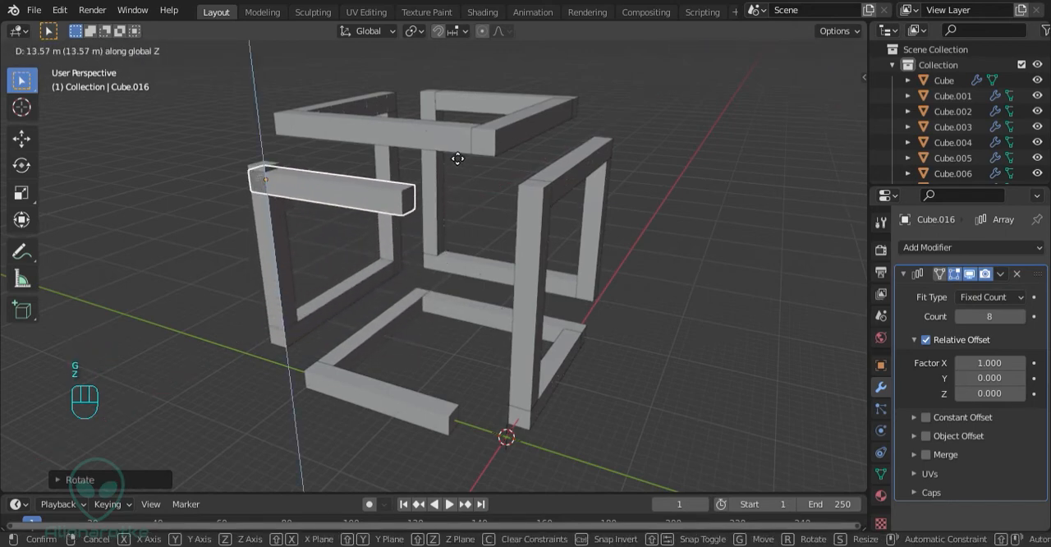
{"action": "key", "text": "KP_1"}
{"action": "key", "text": "KP_4"}
{"action": "key", "text": "Return"}
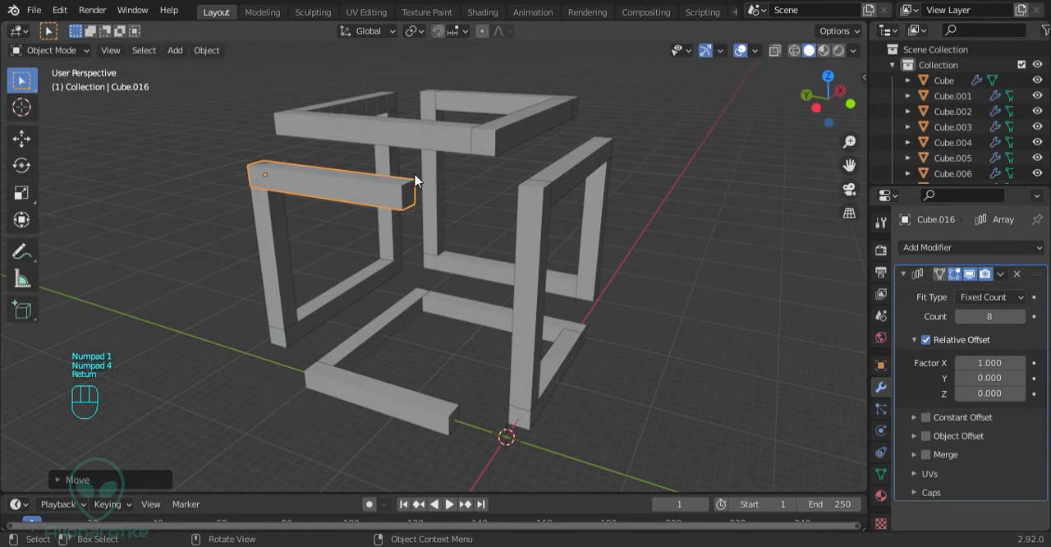
Move the raised horizontal bar -2 m along the Y axis and set its Array count to 10
{"action": "key", "text": "g"}
{"action": "key", "text": "y"}
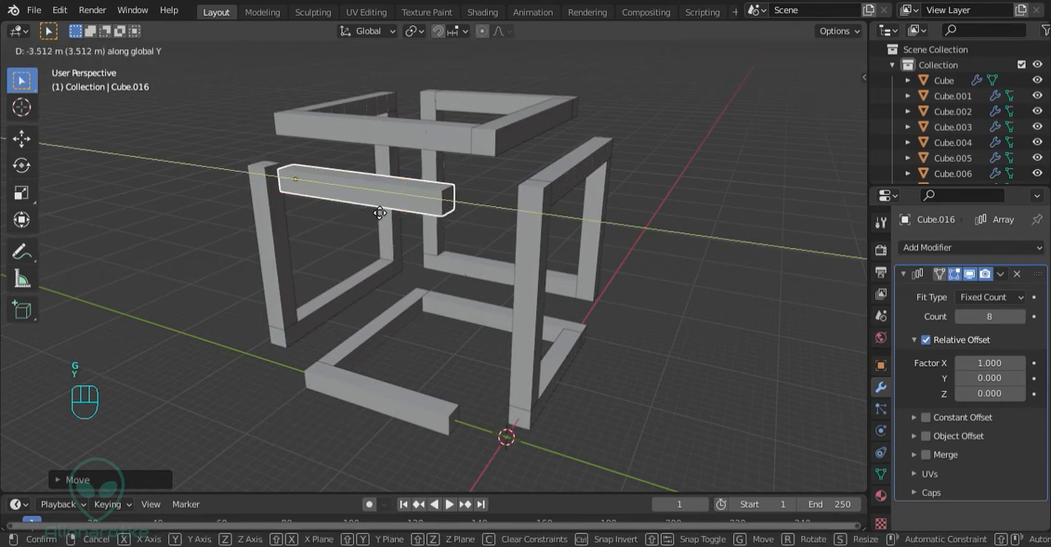
{"action": "key", "text": "KP_2"}
{"action": "key", "text": "KP_Subtract"}
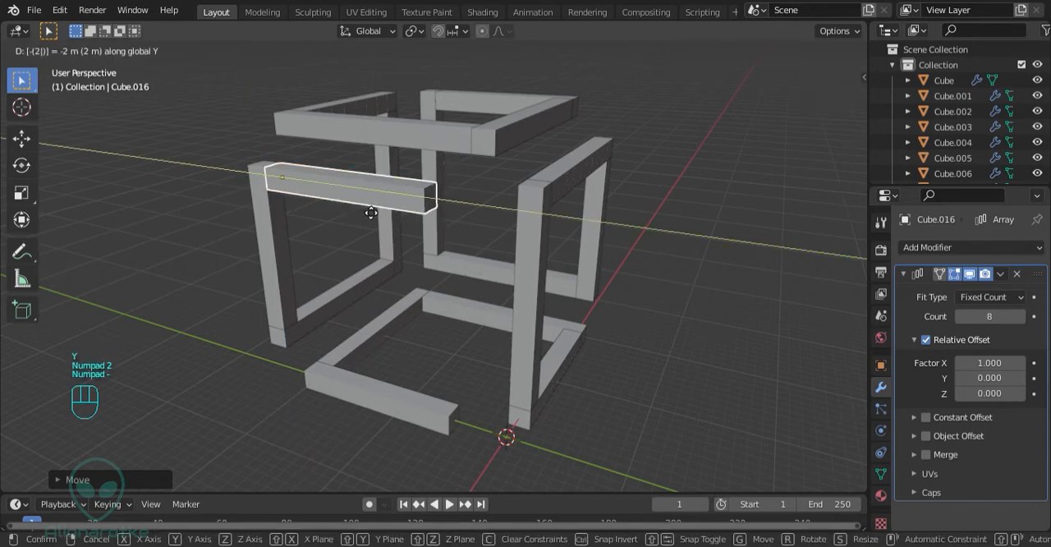
{"action": "key", "text": "Return"}
{"action": "left_click", "coordinate": [1019, 316]}
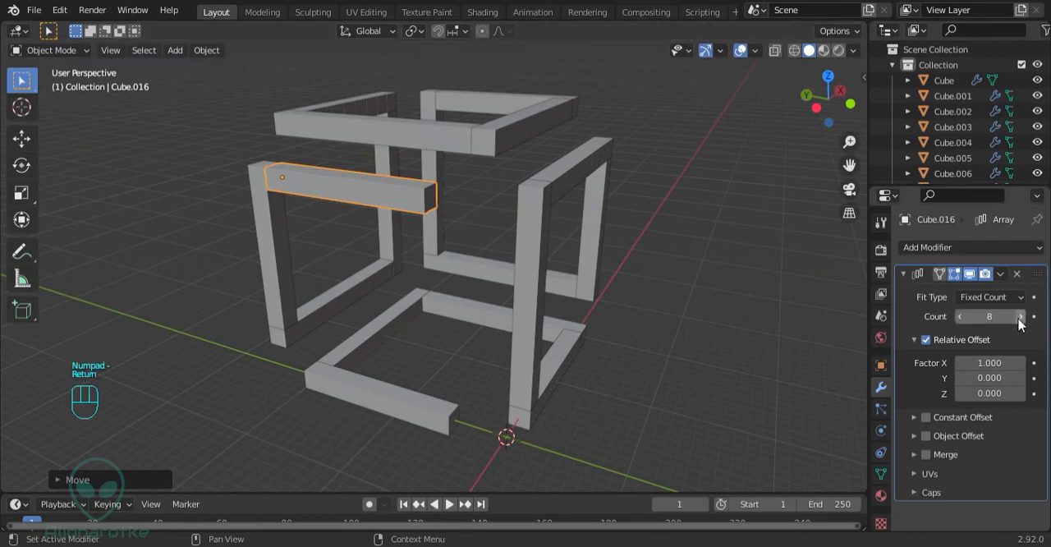
{"action": "left_click", "coordinate": [1020, 317]}
Duplicate the ten-cube horizontal bar in place and rotate the copy 90° about the global X axis to hang downward
{"action": "middle_click_drag", "start_coordinate": [680, 344], "coordinate": [437, 355]}
{"action": "key", "text": "shift+d"}
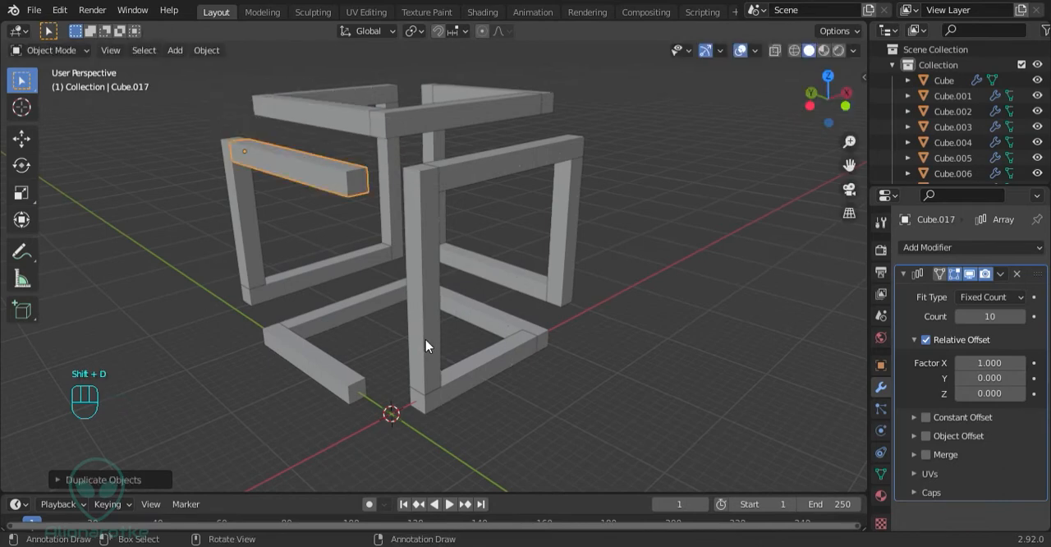
{"action": "key", "text": "r"}
{"action": "key", "text": "x"}
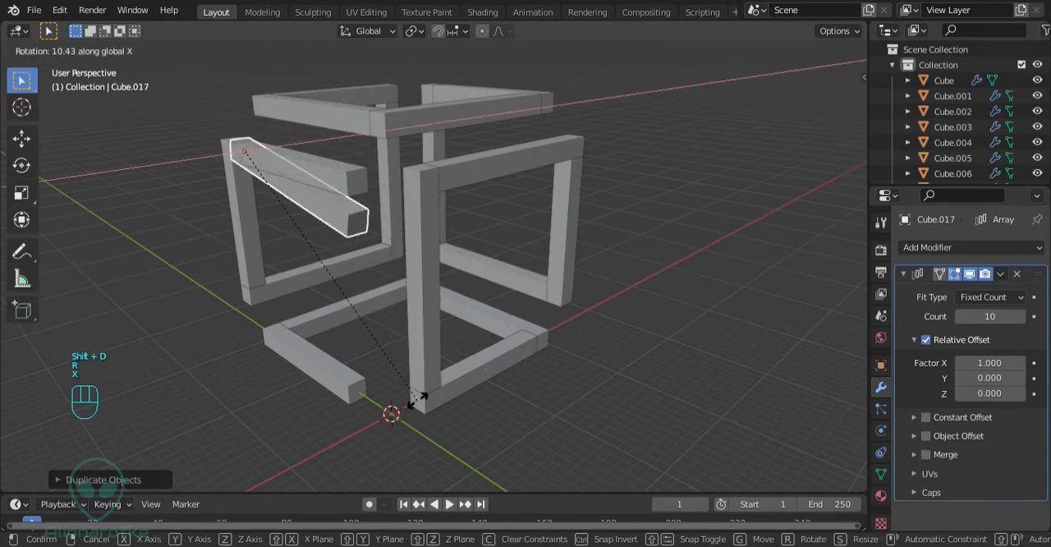
{"action": "key", "text": "KP_9"}
{"action": "key", "text": "KP_0"}
{"action": "key", "text": "Return"}
Move the hanging copy -18 m along the Y axis to the far end of the horizontal bar
{"action": "key", "text": "g"}
{"action": "key", "text": "y"}
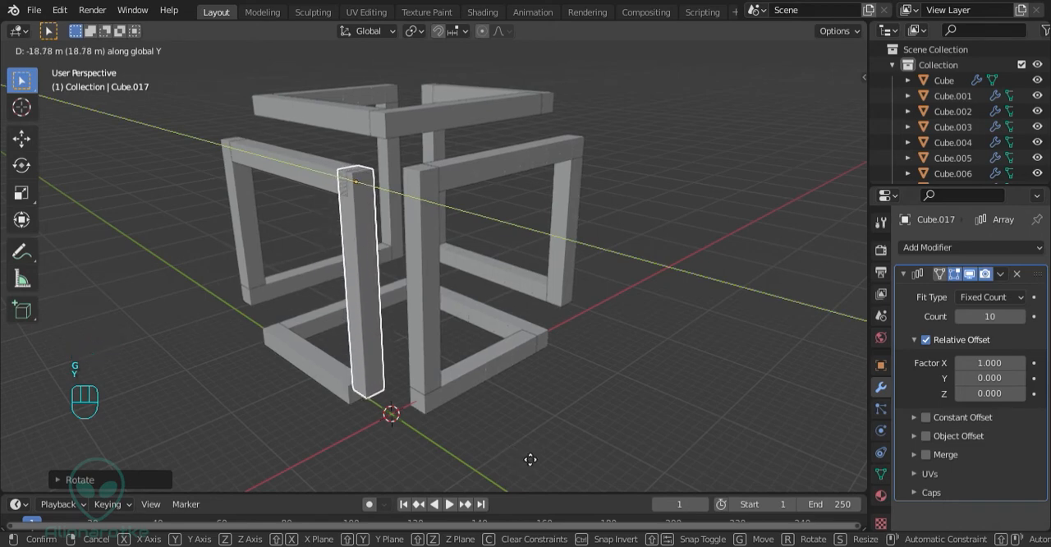
{"action": "key", "text": "KP_1"}
{"action": "key", "text": "KP_8"}
{"action": "key", "text": "KP_Subtract"}
{"action": "key", "text": "Return"}
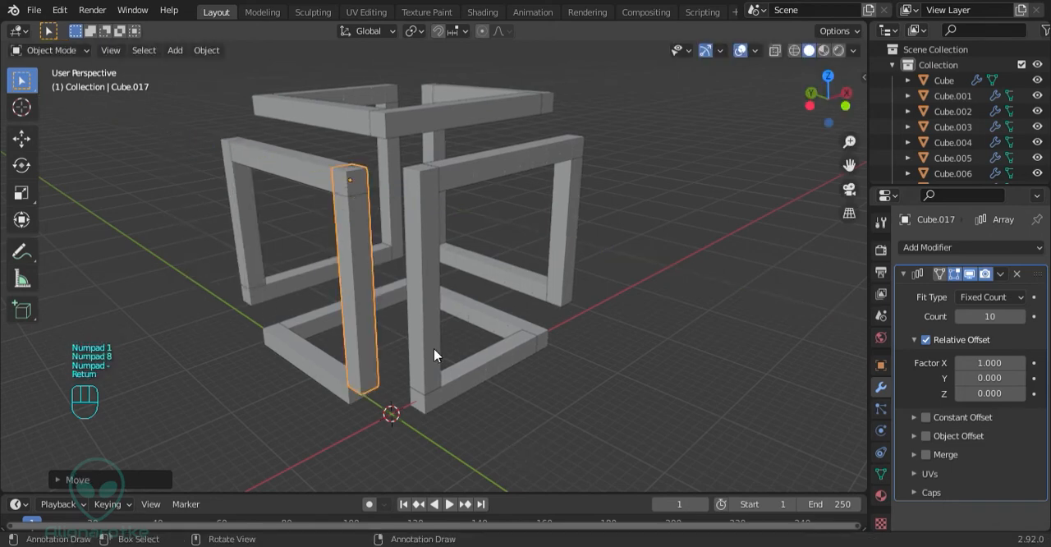
Lower the hanging bar -2 m along the Z axis so it meets the bottom frame
{"action": "middle_click_drag", "start_coordinate": [433, 348], "coordinate": [531, 238]}
{"action": "scroll", "coordinate": [530, 235], "scroll_direction": "up", "scroll_amount": 3}
{"action": "key", "text": "g"}
{"action": "key", "text": "z"}
{"action": "key", "text": "KP_Subtract"}
{"action": "key", "text": "KP_2"}
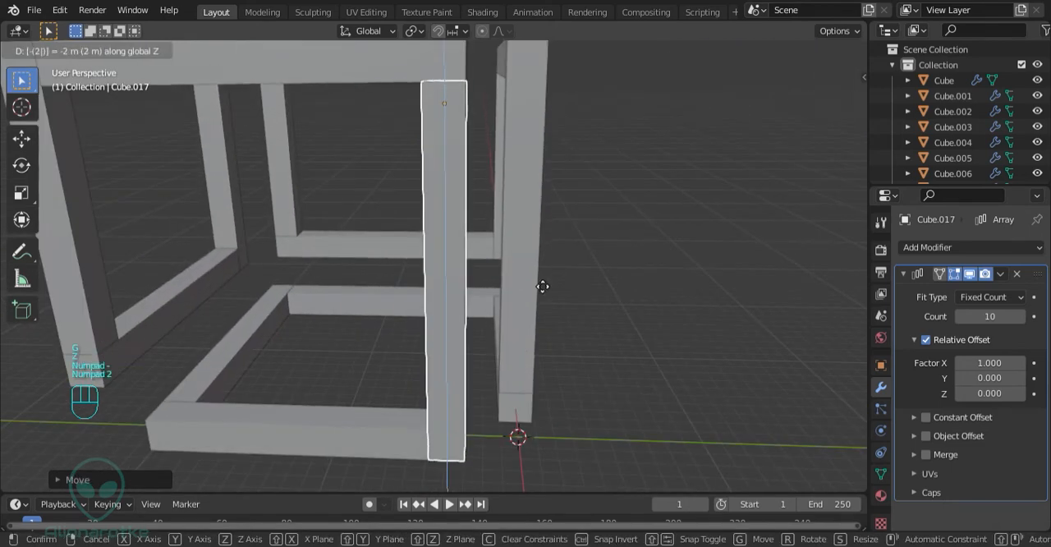
{"action": "key", "text": "Return"}
Examine the completed structure and the Array modifier settings of several individual bars
{"action": "middle_click_drag", "start_coordinate": [511, 313], "coordinate": [440, 300]}
{"action": "key", "text": "a"}
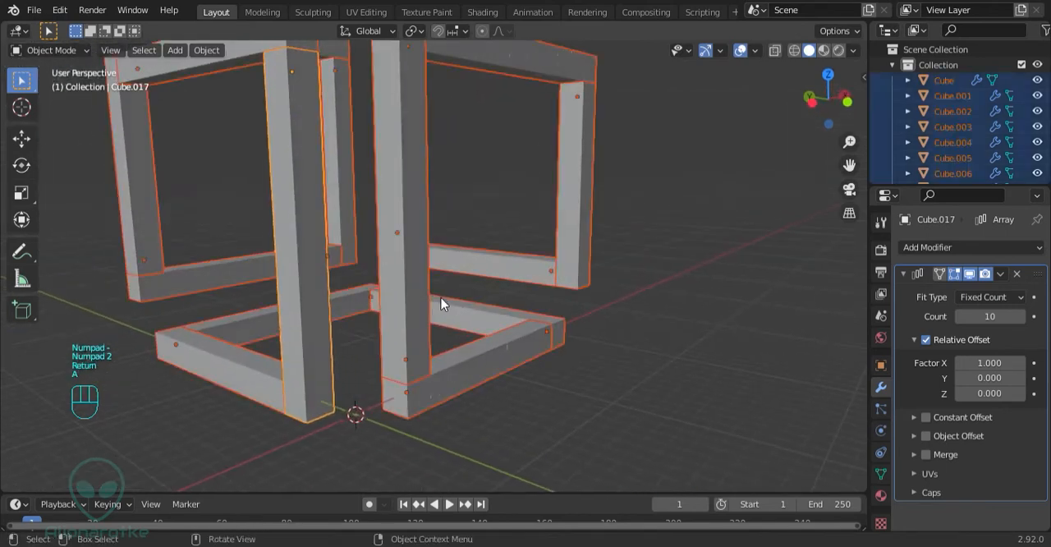
{"action": "key", "text": "a"}
{"action": "scroll", "coordinate": [422, 292], "scroll_direction": "down", "scroll_amount": 3}
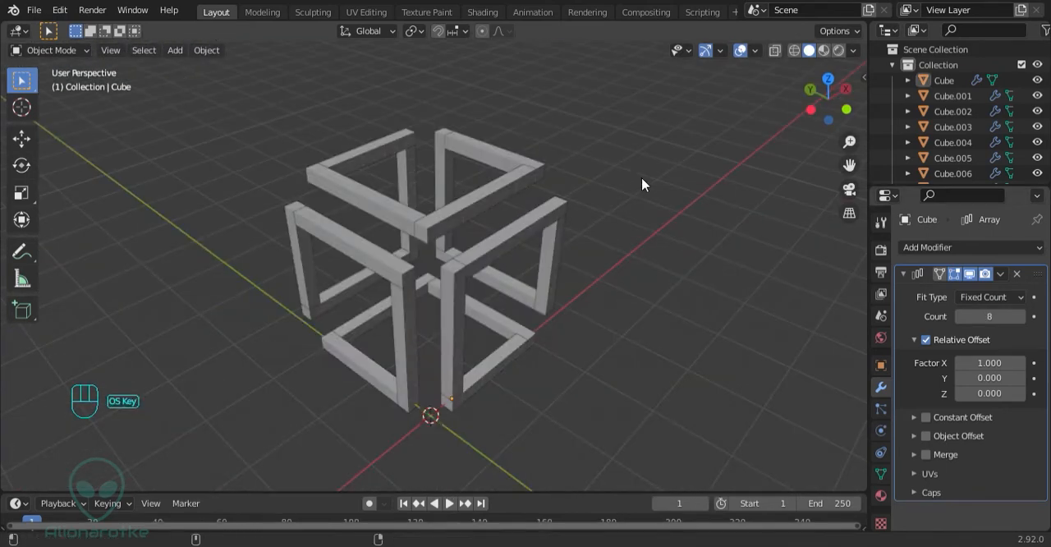
{"action": "left_click", "coordinate": [457, 206]}
{"action": "left_click", "coordinate": [377, 206]}
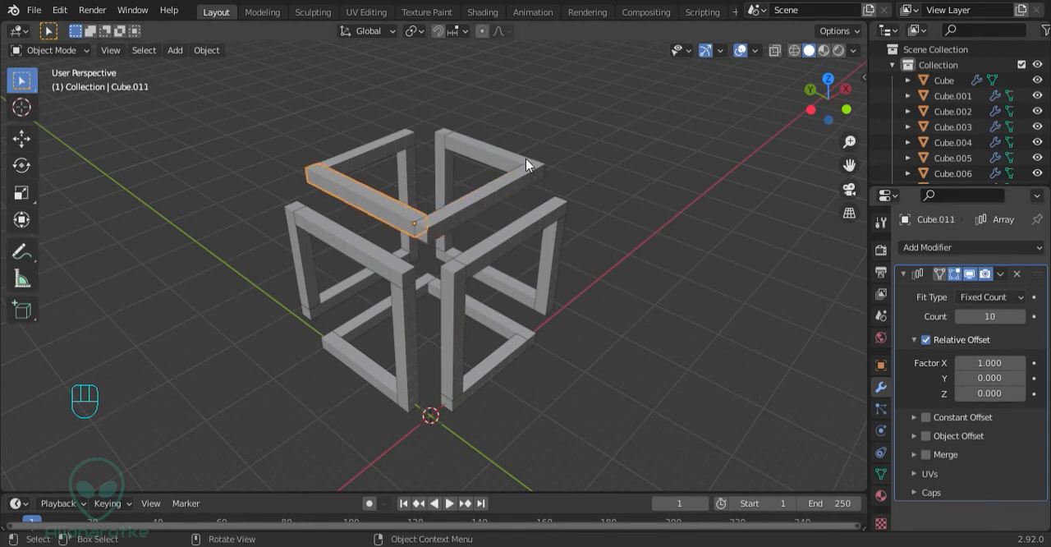
{"action": "left_click", "coordinate": [505, 153]}
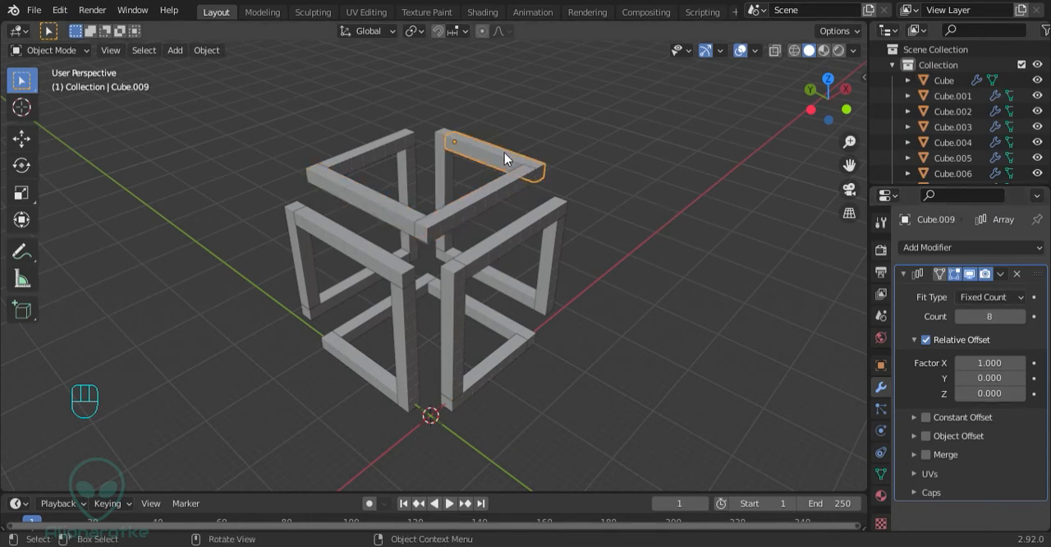
{"action": "left_click", "coordinate": [500, 325]}
Convert all the bars to Mesh and check individual bars for remaining modifiers
{"action": "key", "text": "a"}
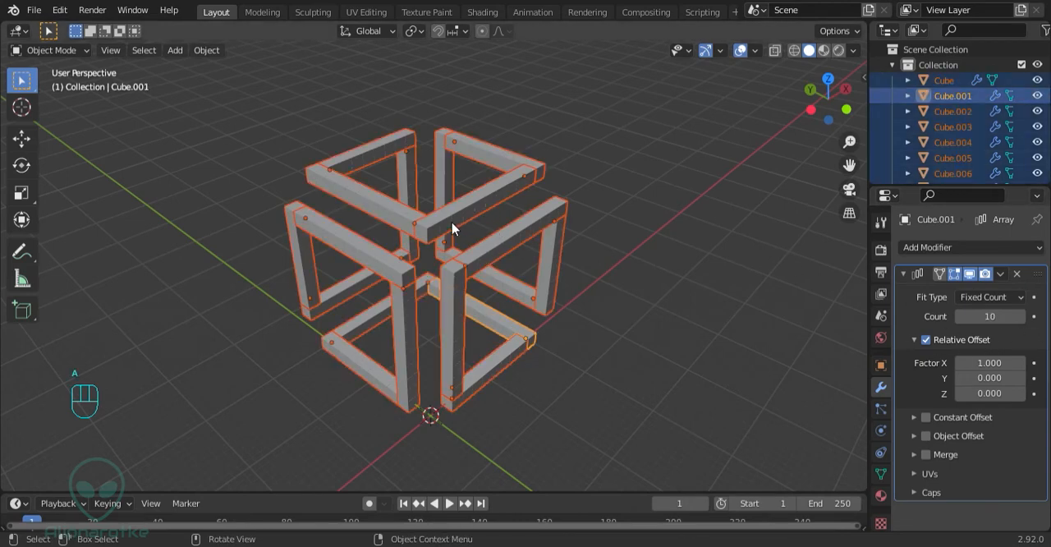
{"action": "key", "text": "F3"}
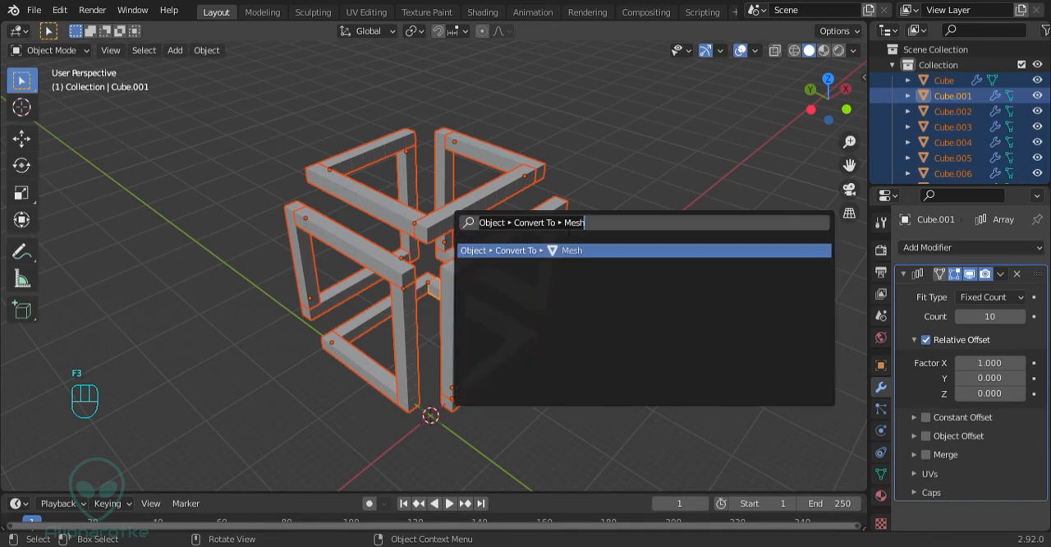
{"action": "type", "text": "conver"}
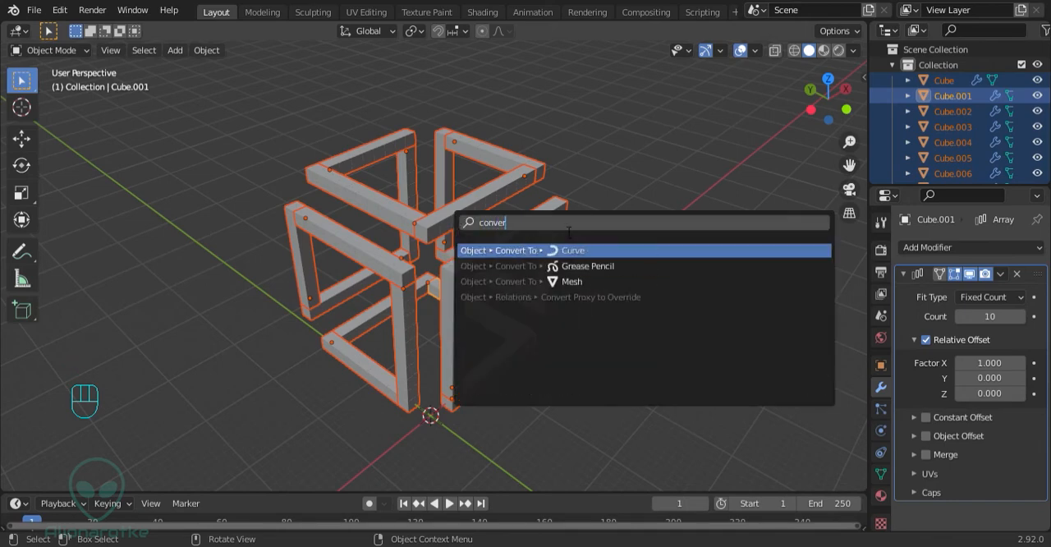
{"action": "left_click", "coordinate": [560, 285]}
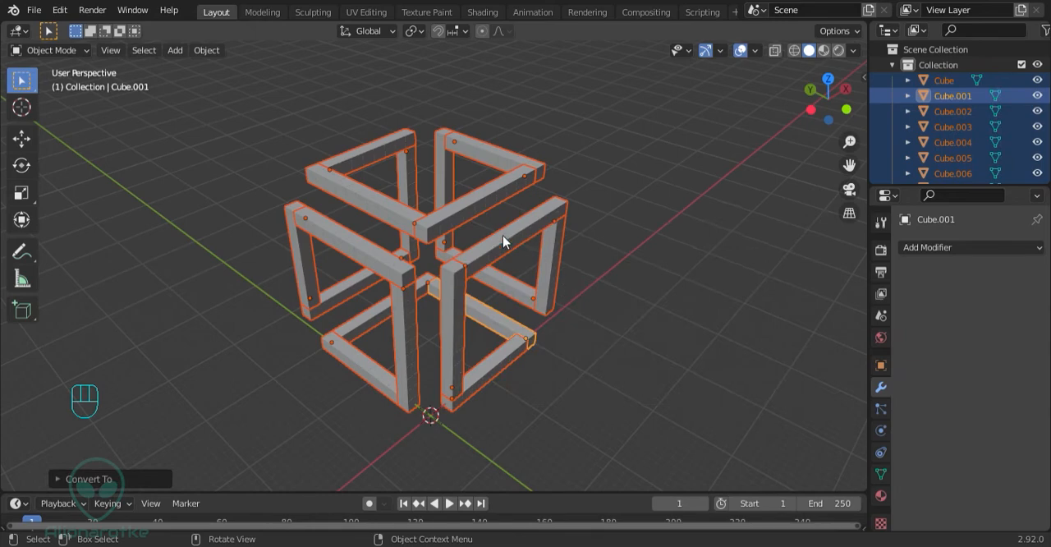
{"action": "left_click", "coordinate": [487, 252]}
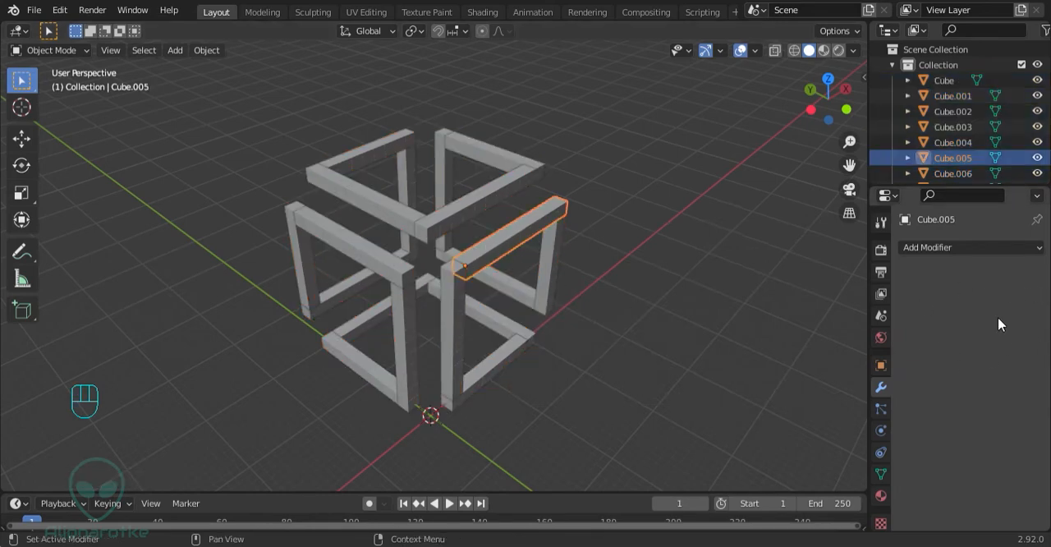
{"action": "left_click", "coordinate": [375, 200]}
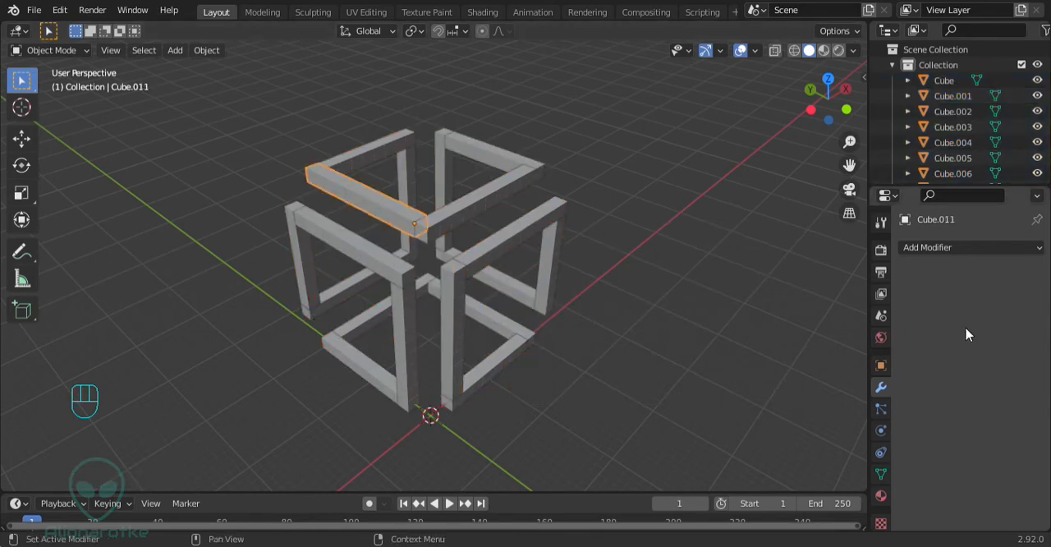
{"action": "left_click", "coordinate": [376, 320]}
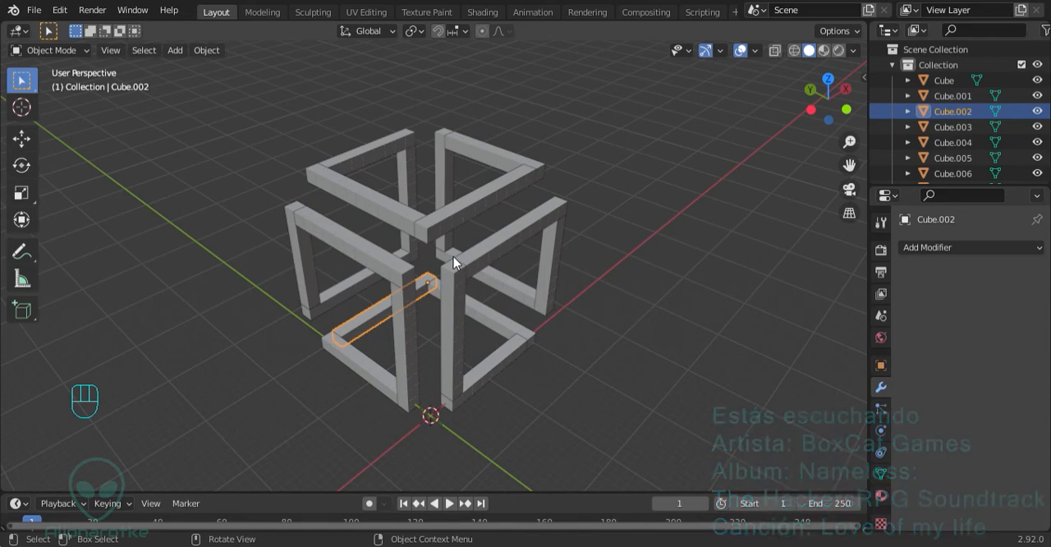
Join all the converted bars into a single mesh object
{"action": "key", "text": "a"}
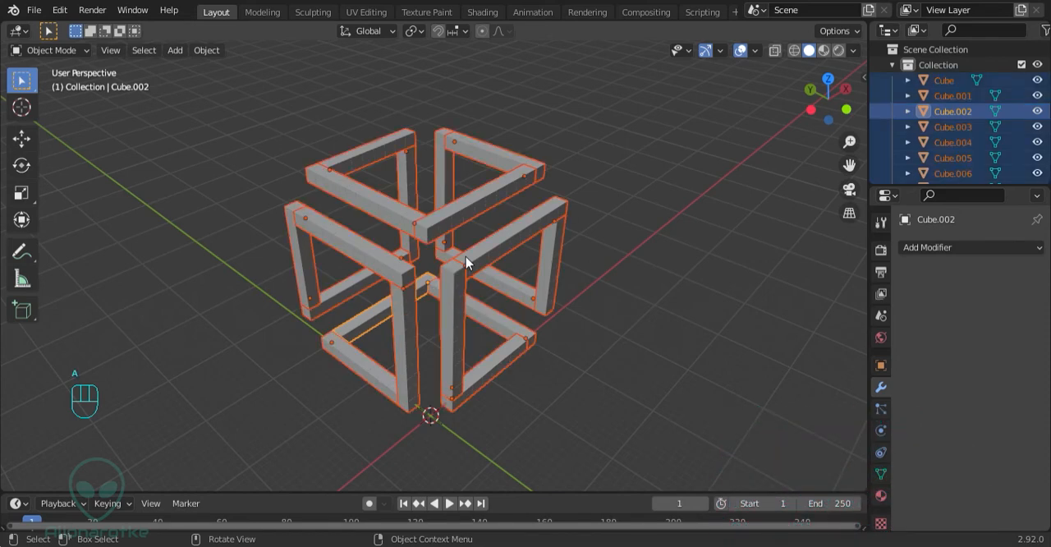
{"action": "key", "text": "ctrl+j"}
{"action": "key", "text": "ctrl+j"}
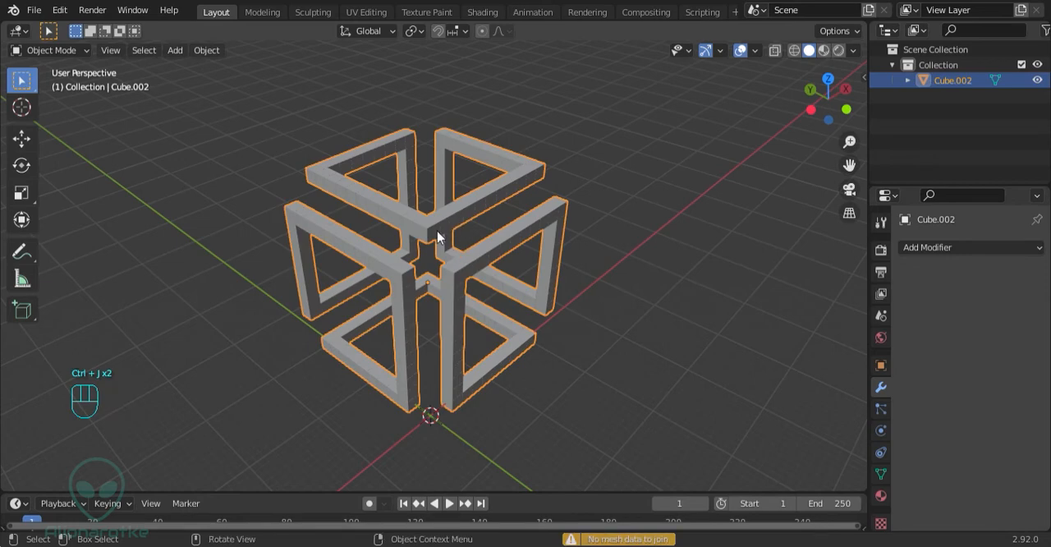
{"action": "key", "text": "a"}
{"action": "key", "text": "a"}
{"action": "key", "text": "g"}
{"action": "right_click", "coordinate": [428, 243]}
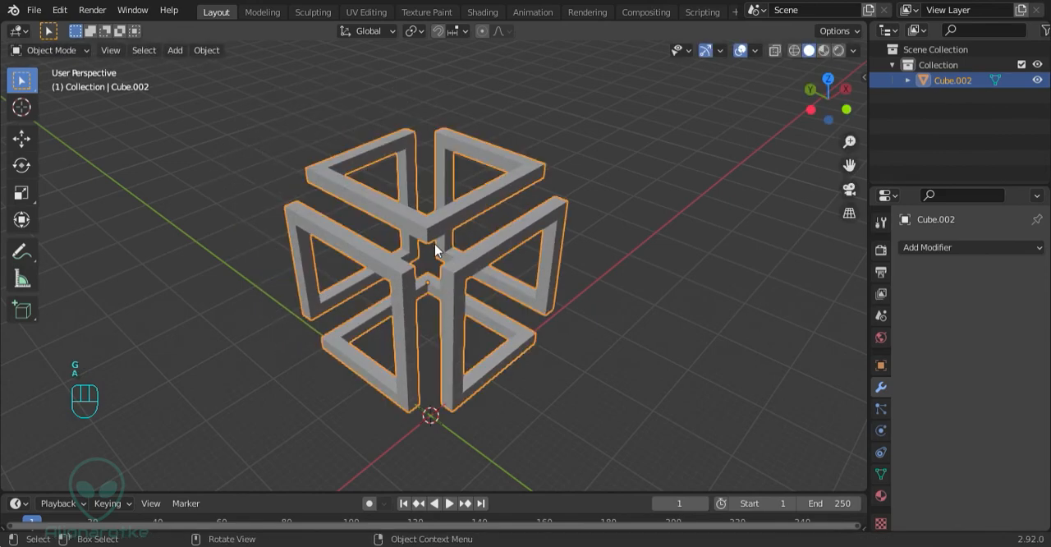
{"action": "key", "text": "a"}
Enter Edit Mode on the joined structure and display its geometry in wireframe
{"action": "key", "text": "a"}
{"action": "scroll", "coordinate": [423, 248], "scroll_direction": "up", "scroll_amount": 5}
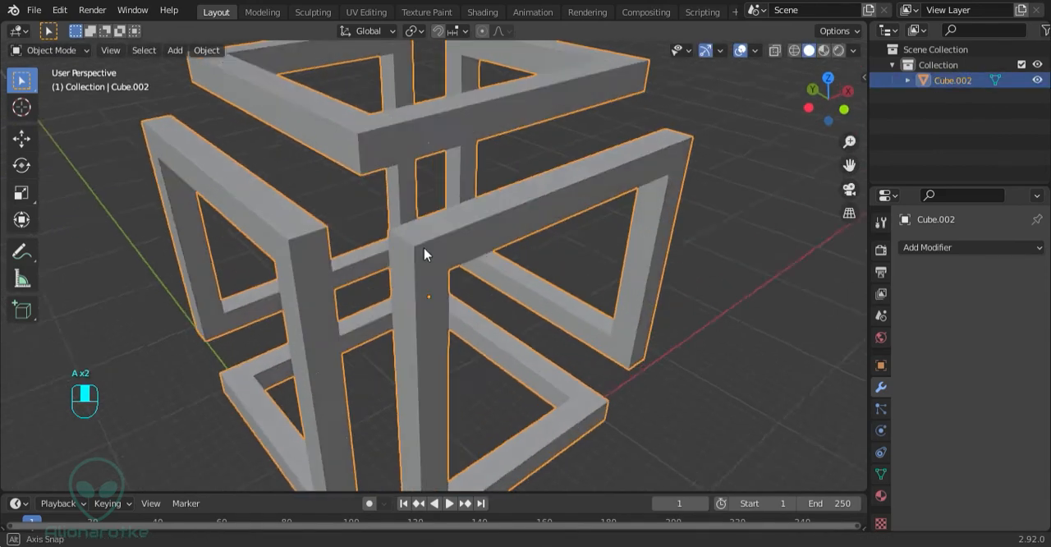
{"action": "middle_click_drag", "start_coordinate": [424, 248], "coordinate": [409, 247]}
{"action": "key", "text": "Tab"}
{"action": "mouse_move", "coordinate": [394, 172]}
{"action": "middle_mouse_down", "text": "shift"}
{"action": "mouse_move", "coordinate": [387, 219]}
{"action": "mouse_move", "coordinate": [464, 251]}
{"action": "middle_mouse_up", "text": "shift"}
{"action": "scroll", "coordinate": [387, 218], "scroll_direction": "up", "scroll_amount": 1}
{"action": "key", "text": "z"}
{"action": "key", "text": "a"}
{"action": "key", "text": "a"}
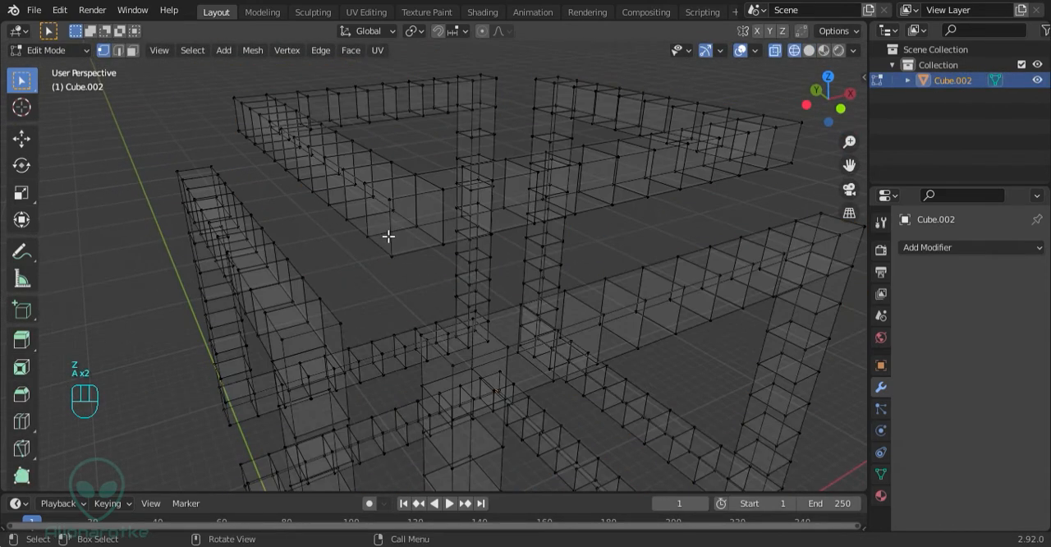
Switch the mesh to face selection and return it to solid shading with nothing selected
{"action": "key", "text": "3"}
{"action": "middle_click_drag", "start_coordinate": [368, 221], "coordinate": [399, 222]}
{"action": "key", "text": "z"}
{"action": "scroll", "coordinate": [448, 230], "scroll_direction": "up", "scroll_amount": 2}
{"action": "key", "text": "z"}
{"action": "key", "text": "z"}
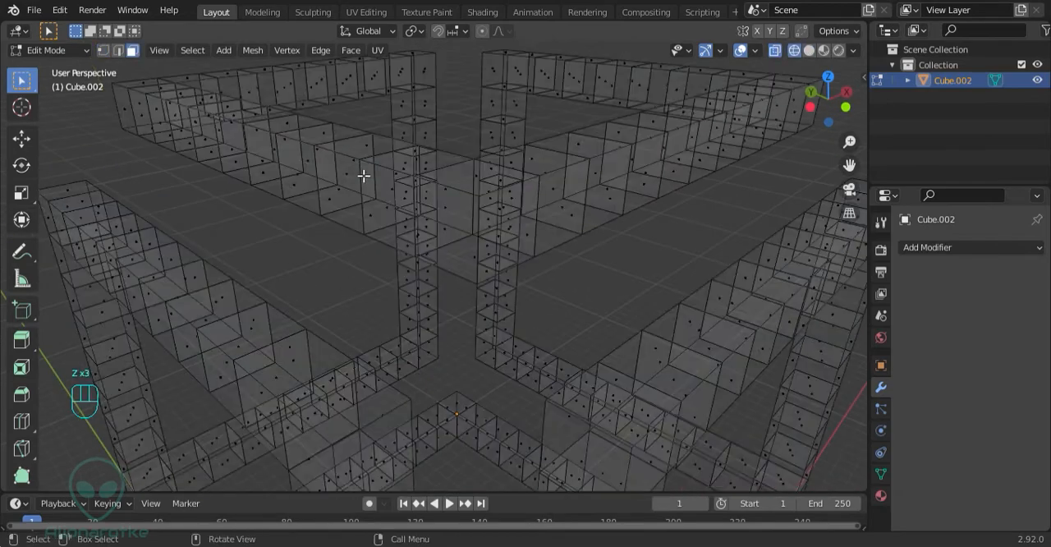
{"action": "left_click", "coordinate": [364, 176]}
{"action": "key", "text": "z"}
{"action": "scroll", "coordinate": [556, 277], "scroll_direction": "down", "scroll_amount": 5}
{"action": "mouse_move", "coordinate": [556, 276]}
{"action": "middle_mouse_down"}
{"action": "mouse_move", "coordinate": [441, 235]}
{"action": "mouse_move", "coordinate": [446, 278]}
{"action": "middle_mouse_up"}
{"action": "key", "text": "a"}
Merge all vertices of the joined structure by distance in vertex selection mode
{"action": "key", "text": "a"}
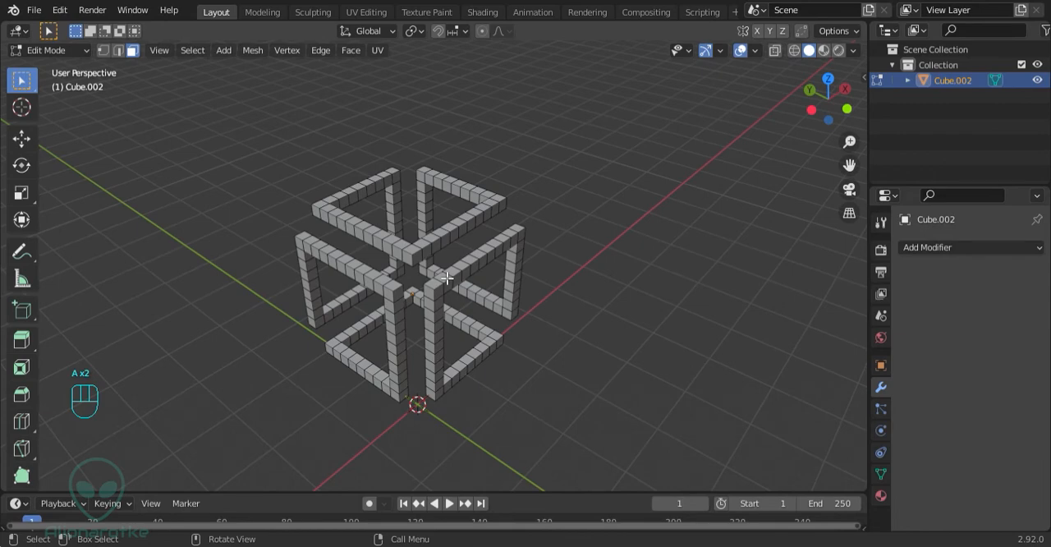
{"action": "key", "text": "1"}
{"action": "key", "text": "a"}
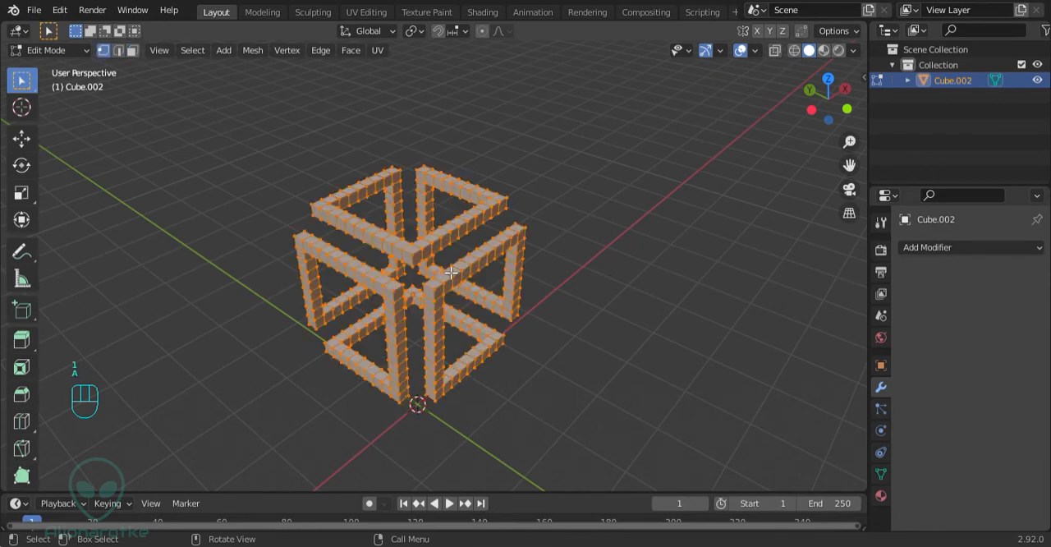
{"action": "key", "text": "m"}
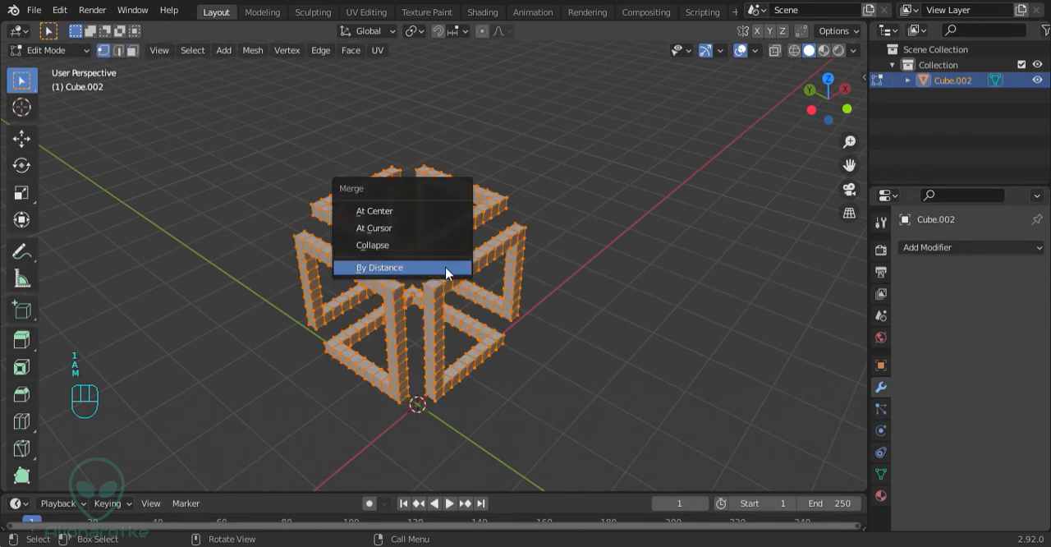
{"action": "left_click", "coordinate": [448, 270]}
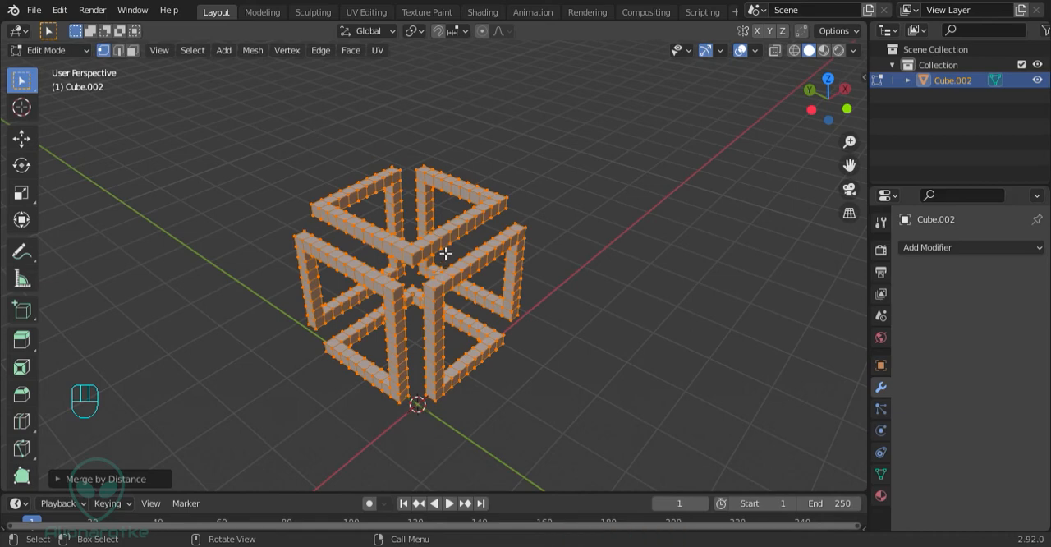
Select all interior faces of the structure by trait and delete those faces
{"action": "key", "text": "a"}
{"action": "key", "text": "a"}
{"action": "key", "text": "a"}
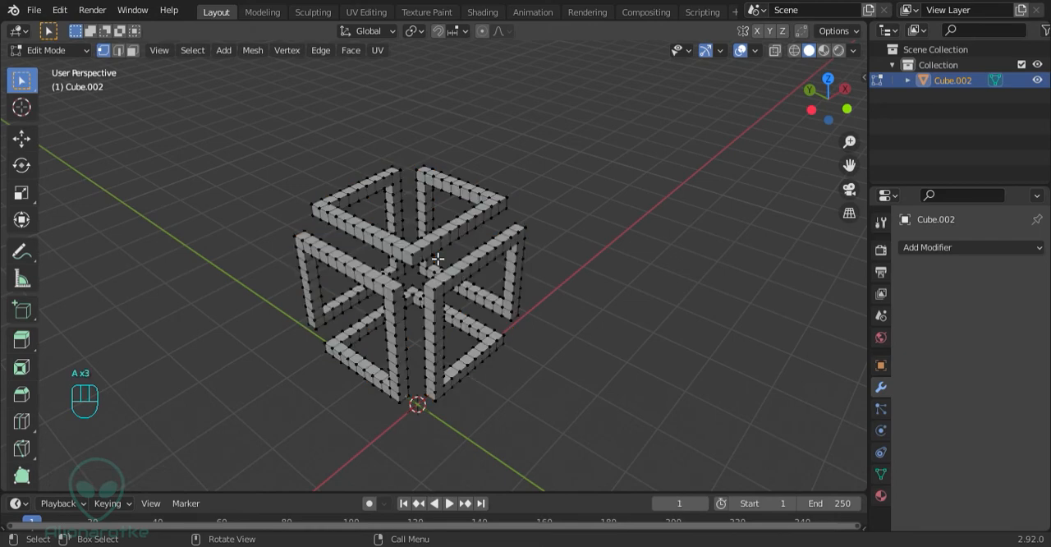
{"action": "left_click", "coordinate": [193, 51]}
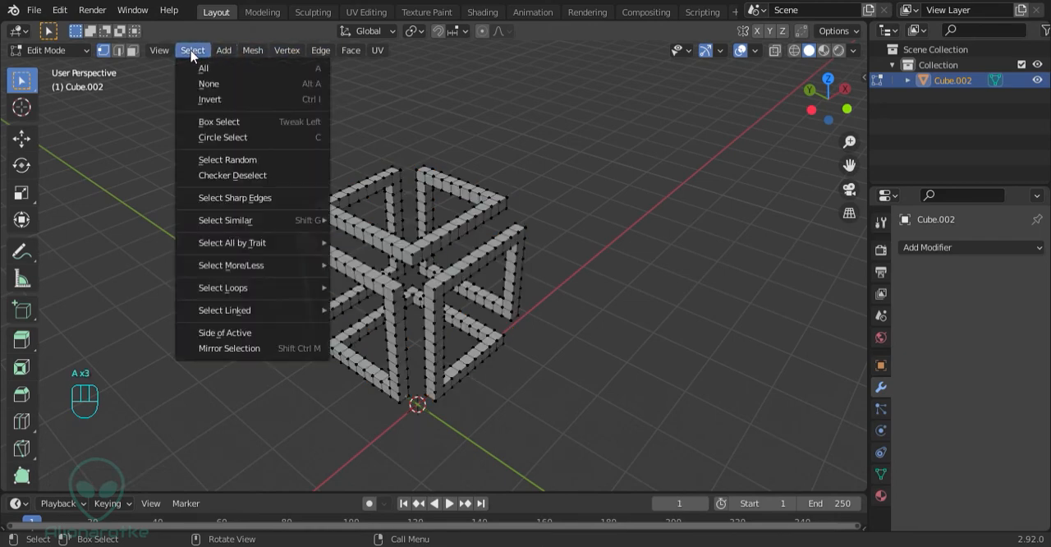
{"action": "mouse_move", "coordinate": [271, 245]}
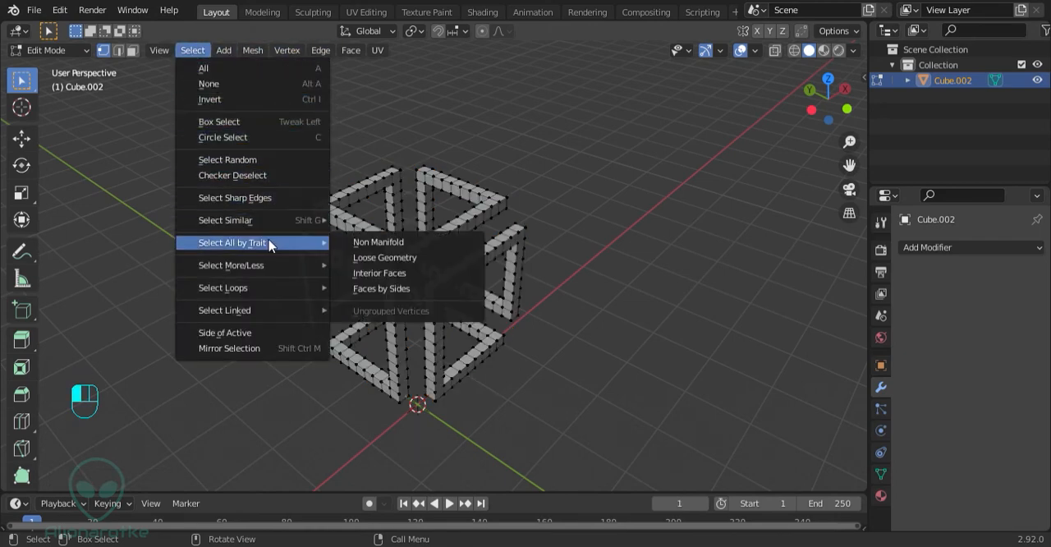
{"action": "left_click", "coordinate": [399, 279]}
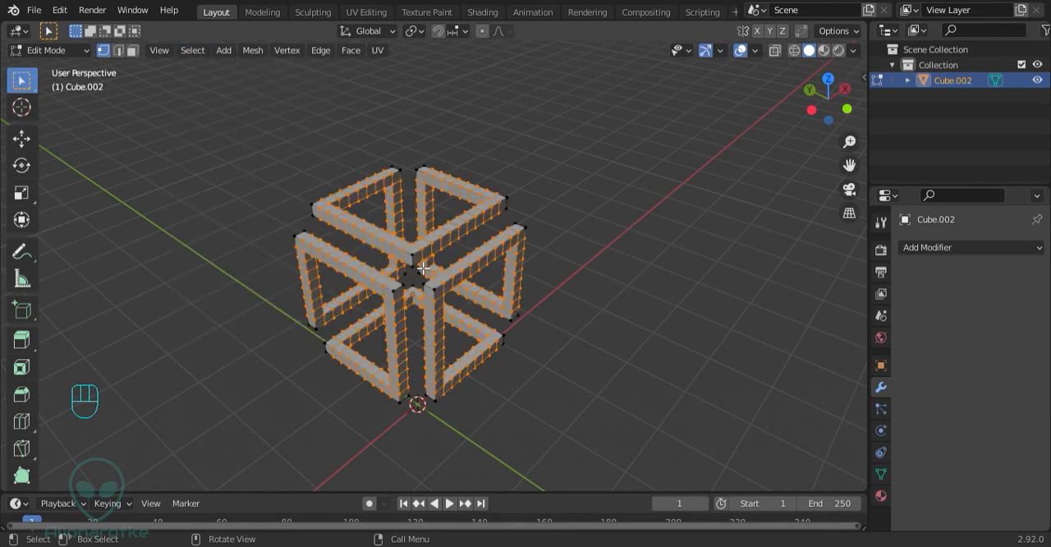
{"action": "key", "text": "3"}
{"action": "key", "text": "x"}
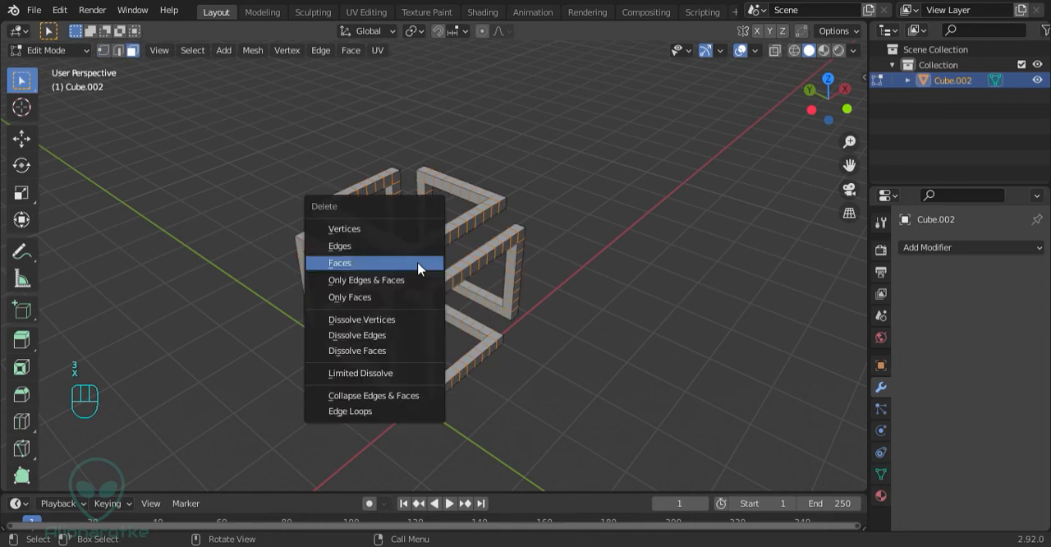
{"action": "left_click", "coordinate": [420, 267]}
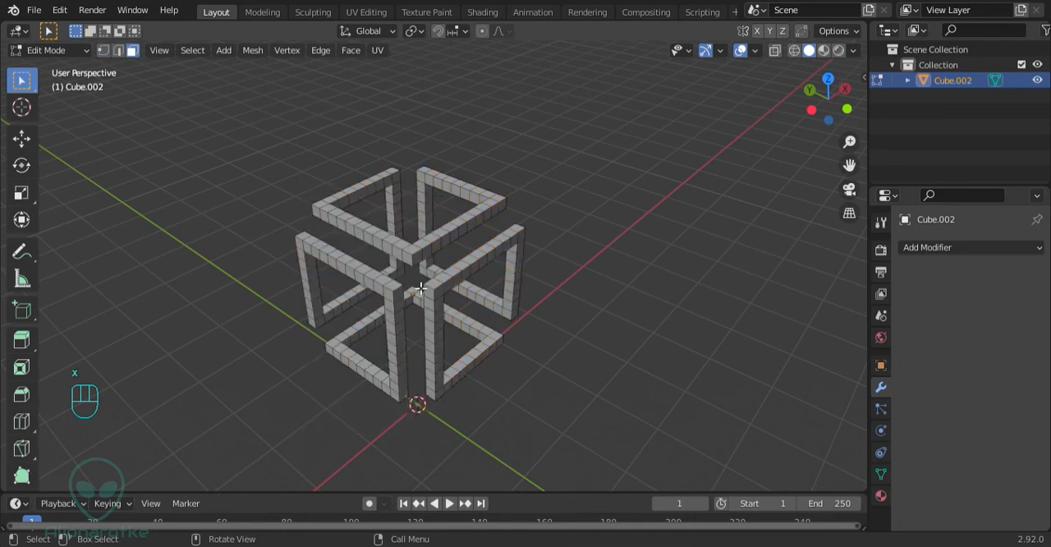
Display the structure in wireframe and examine the inside of the bars in face selection mode for leftover interior faces
{"action": "scroll", "coordinate": [376, 211], "scroll_direction": "up", "scroll_amount": 8}
{"action": "mouse_move", "coordinate": [420, 288]}
{"action": "middle_mouse_down"}
{"action": "mouse_move", "coordinate": [375, 211]}
{"action": "mouse_move", "coordinate": [336, 252]}
{"action": "mouse_move", "coordinate": [434, 279]}
{"action": "middle_mouse_up"}
{"action": "scroll", "coordinate": [336, 251], "scroll_direction": "down", "scroll_amount": 8}
{"action": "mouse_move", "coordinate": [434, 279]}
{"action": "middle_mouse_down", "text": "shift"}
{"action": "mouse_move", "coordinate": [560, 356]}
{"action": "mouse_move", "coordinate": [478, 259]}
{"action": "middle_mouse_up", "text": "shift"}
{"action": "key", "text": "Tab"}
{"action": "key", "text": "z"}
{"action": "key", "text": "a"}
{"action": "key", "text": "a"}
{"action": "key", "text": "a"}
{"action": "key", "text": "a"}
{"action": "scroll", "coordinate": [403, 218], "scroll_direction": "up", "scroll_amount": 5}
{"action": "key", "text": "Tab"}
{"action": "key", "text": "3"}
{"action": "left_click", "coordinate": [484, 323]}
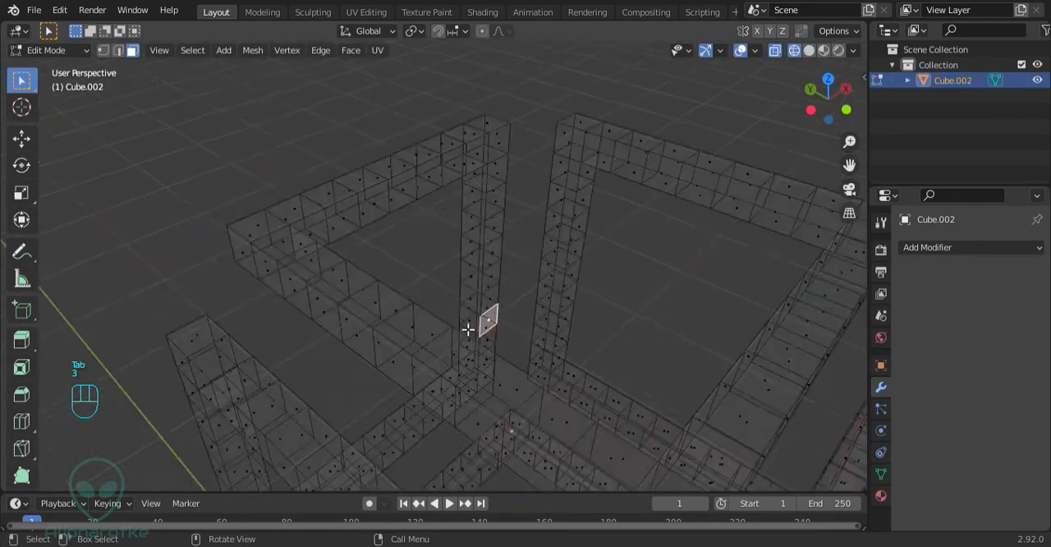
{"action": "middle_click_drag", "start_coordinate": [468, 329], "coordinate": [439, 326]}
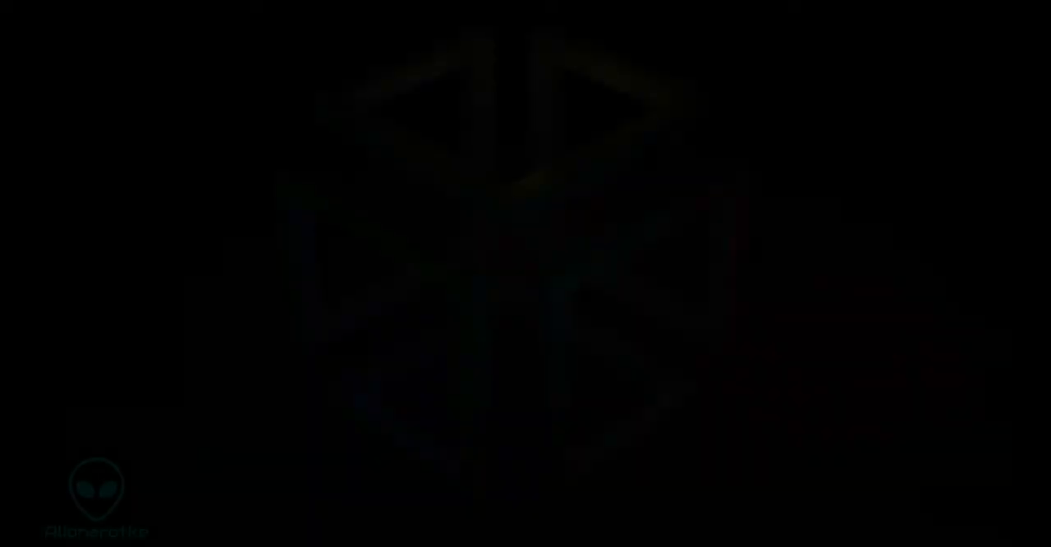